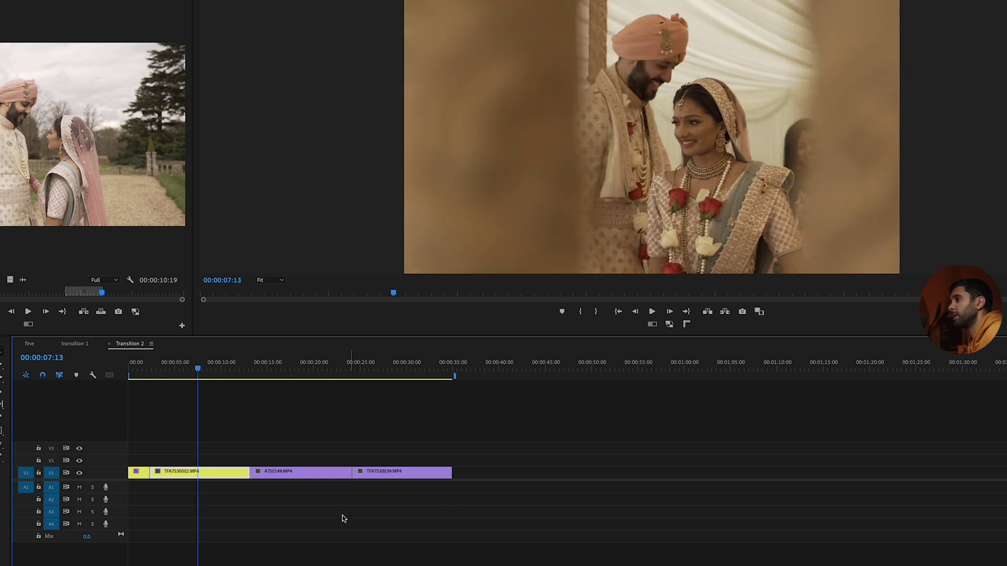
Preview the sequence, then replace all three V1 wedding clips with a linked After Effects composition
drag(200, 368, 265, 377)
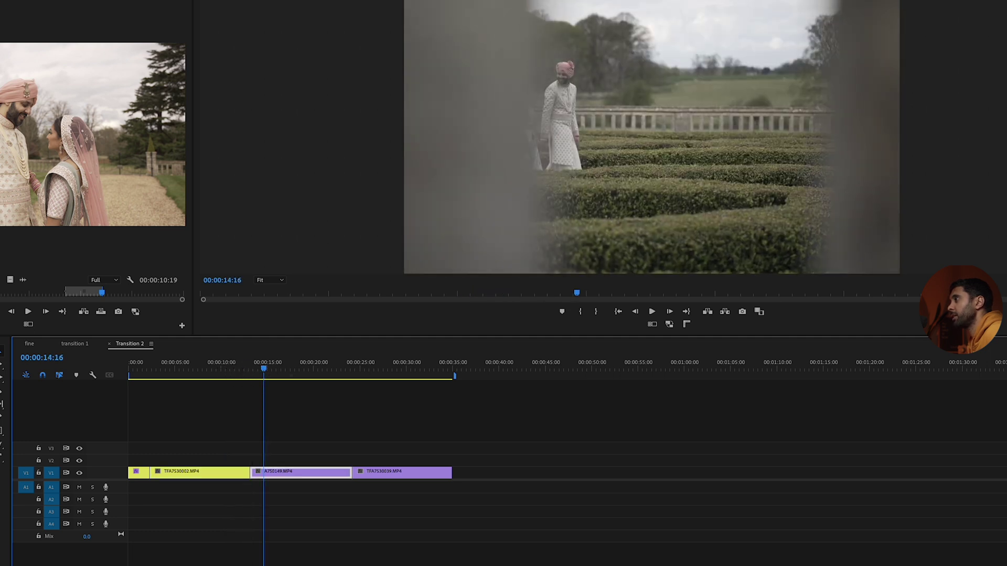
drag(266, 371, 308, 378)
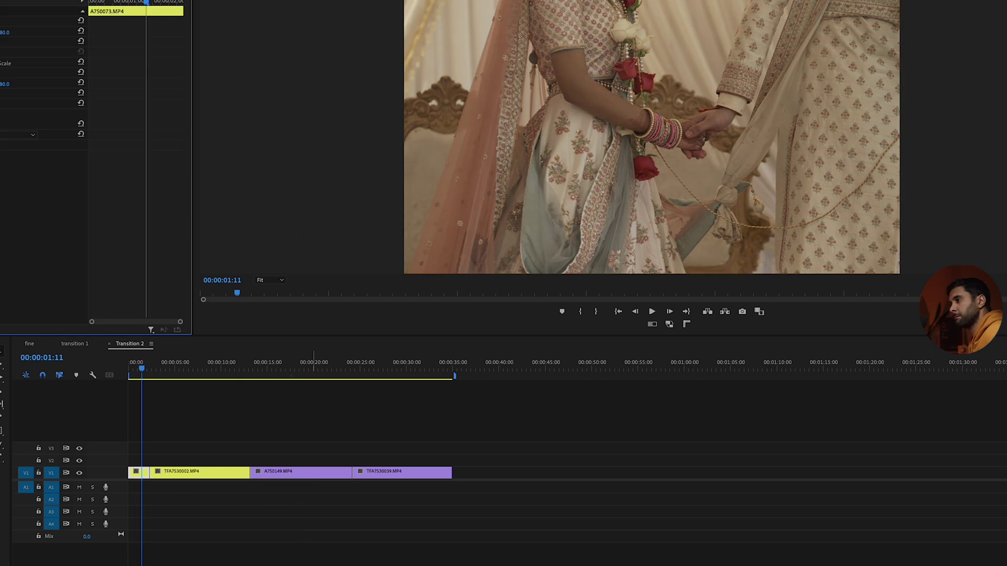
drag(414, 434, 140, 481)
right_click(139, 477)
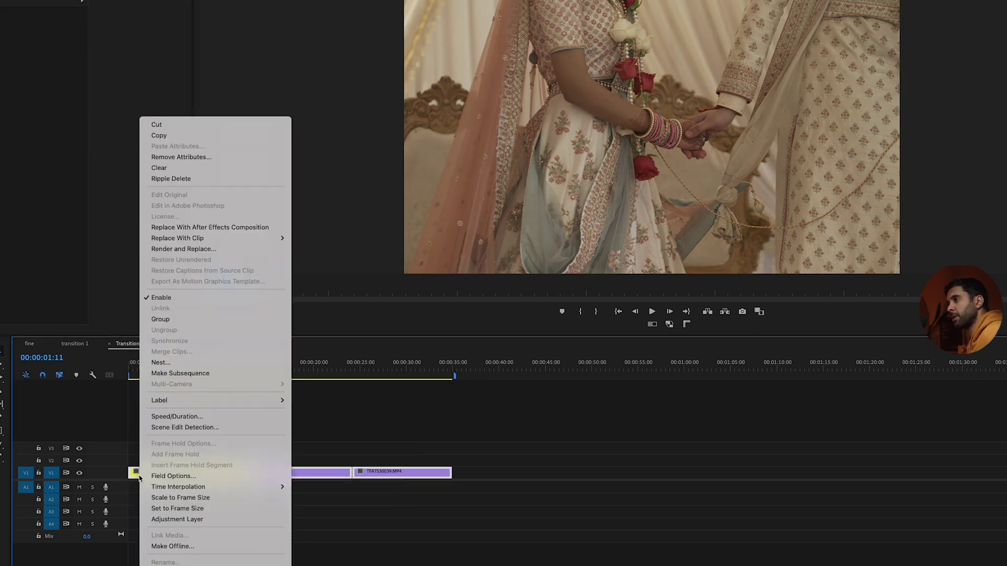
key(ctrl+s)
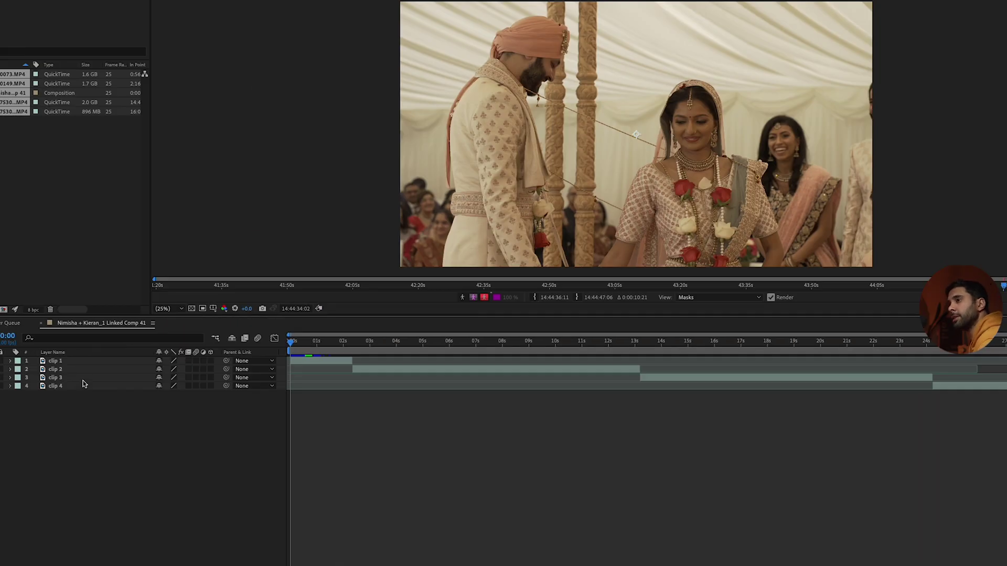
Select the four clip layers, check clip 4's options, and return to the Composition viewer
drag(107, 407, 56, 362)
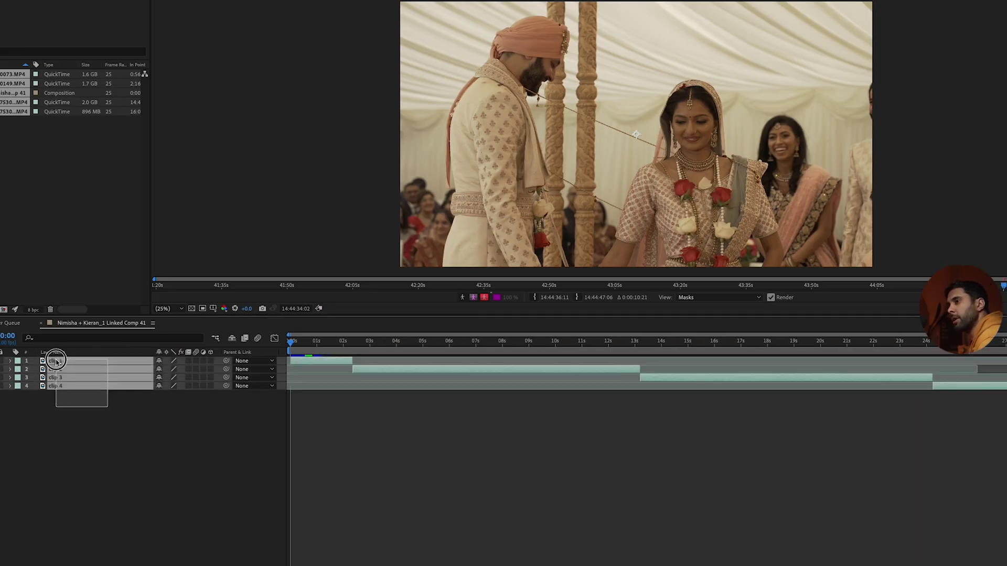
click(73, 400)
click(70, 389)
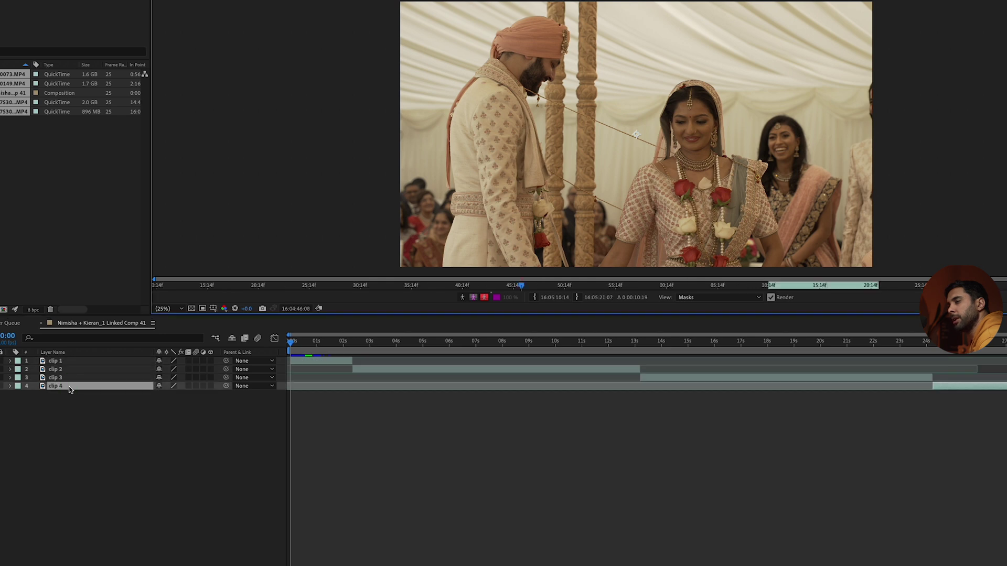
right_click(70, 389)
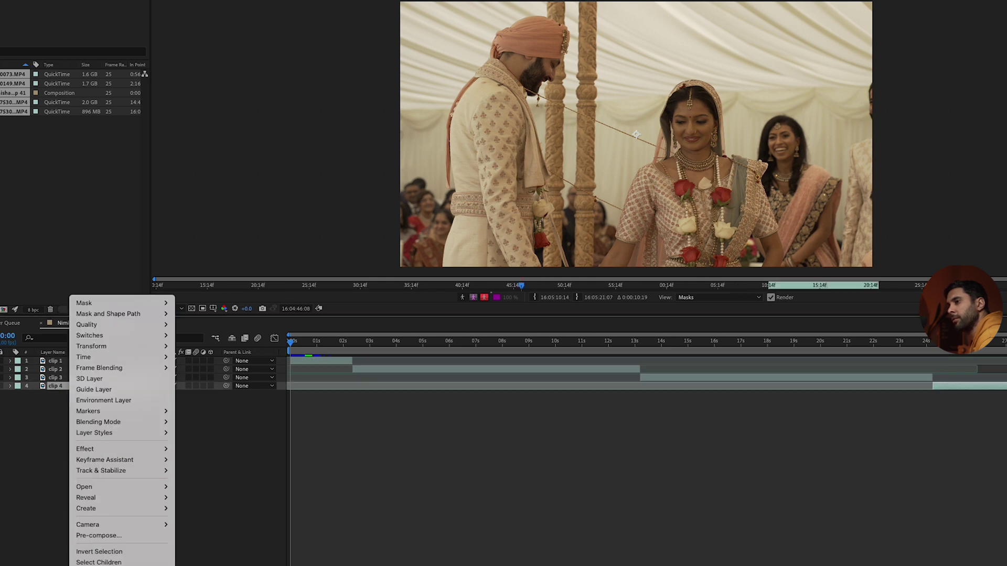
key(Escape)
click(142, 467)
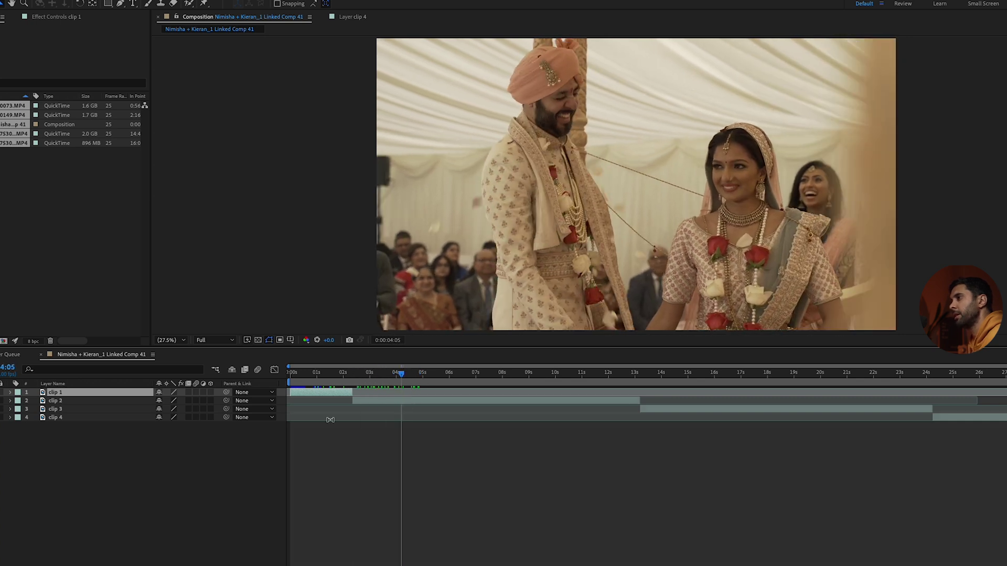
Move to about 4 seconds, select clip 2, and enlarge the composition viewer
click(348, 470)
click(71, 401)
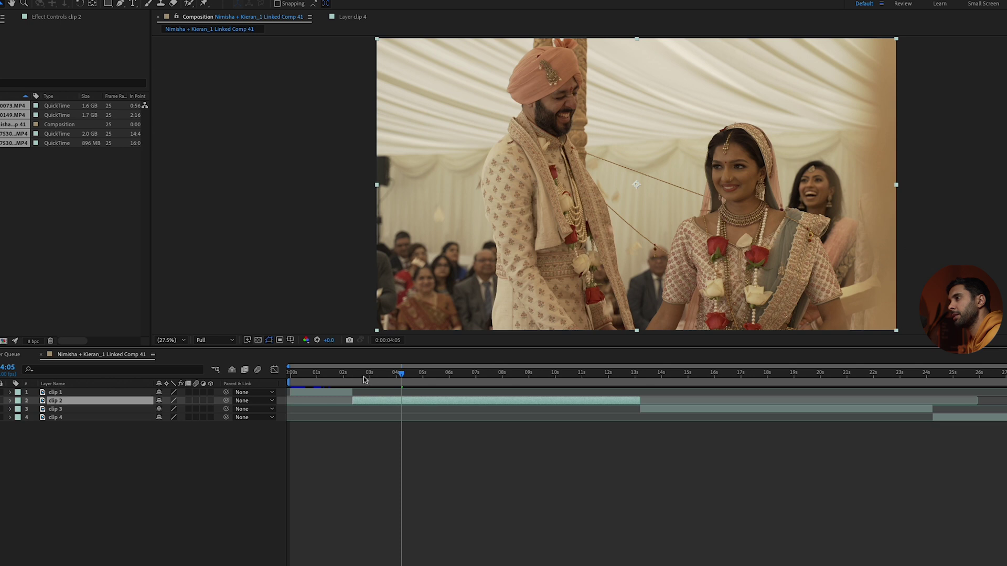
drag(261, 347, 279, 441)
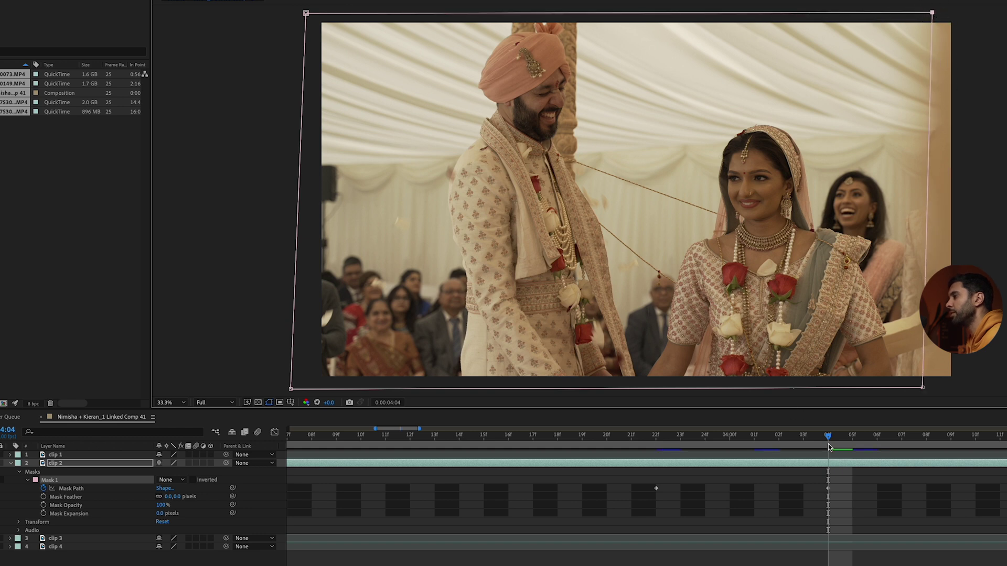
Step one frame forward and pull the mask's right corners onto the foreground post's edge
drag(828, 446, 850, 446)
drag(922, 388, 904, 389)
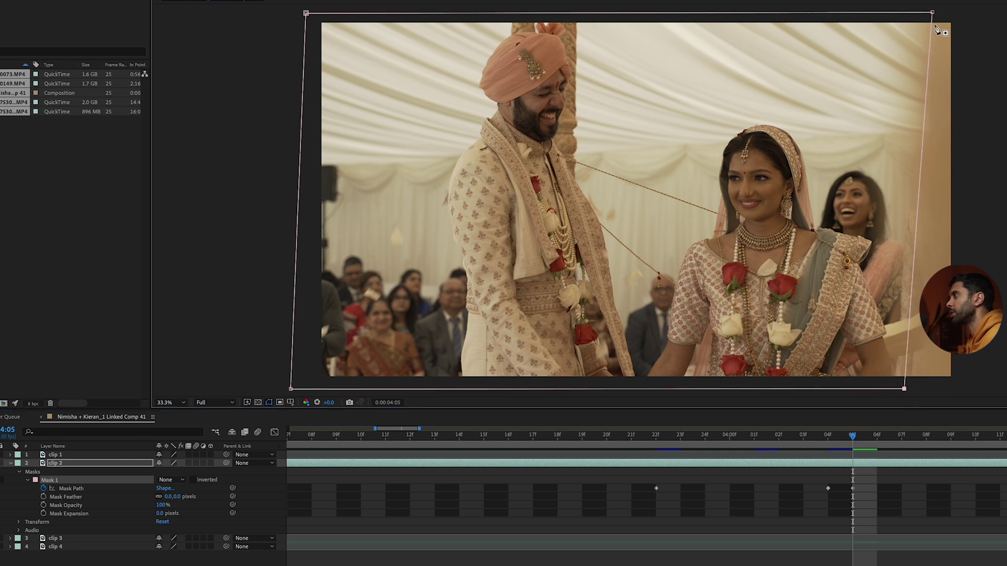
drag(933, 12, 927, 15)
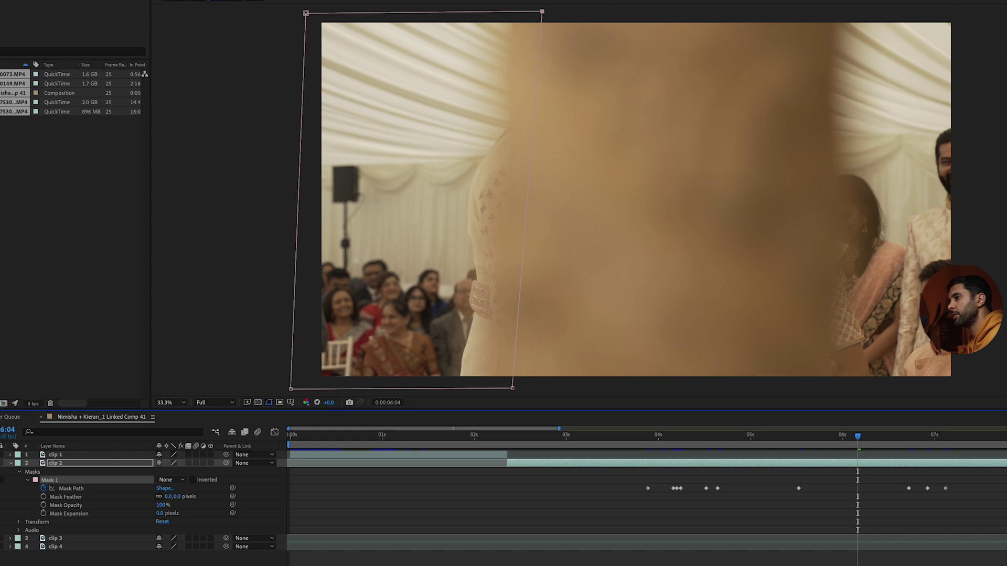
Set Mask 1 to Subtract, turn on clip 2's motion blur, and feather the mask to 251 px
click(166, 481)
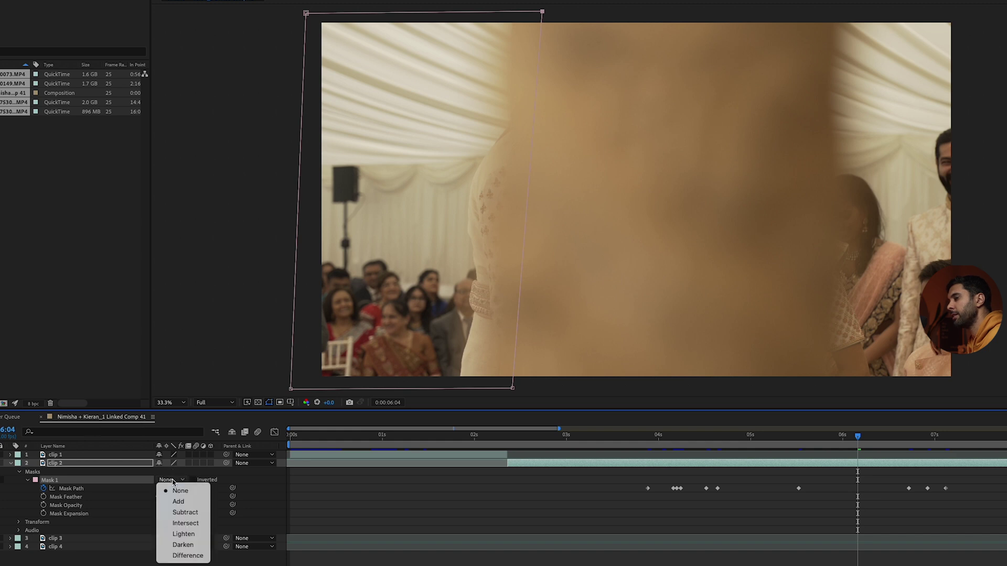
click(189, 511)
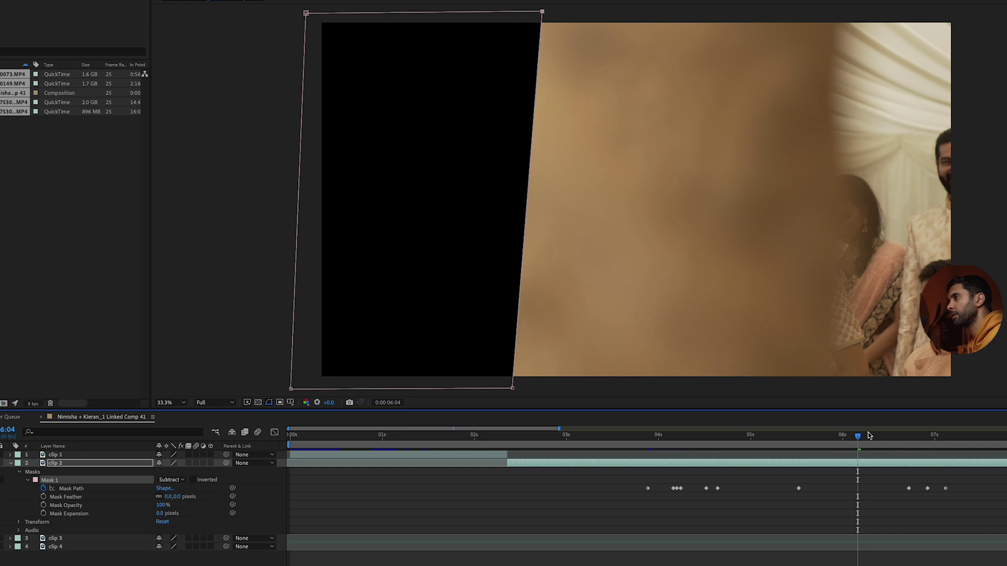
mouse_move(864, 446)
mouse_down()
mouse_move(921, 446)
mouse_move(850, 450)
mouse_up()
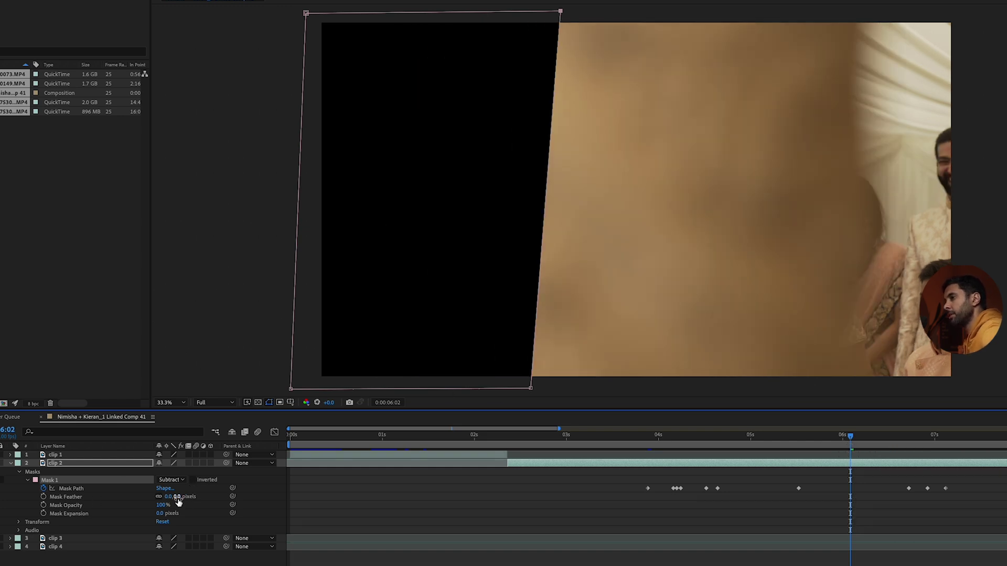
click(197, 464)
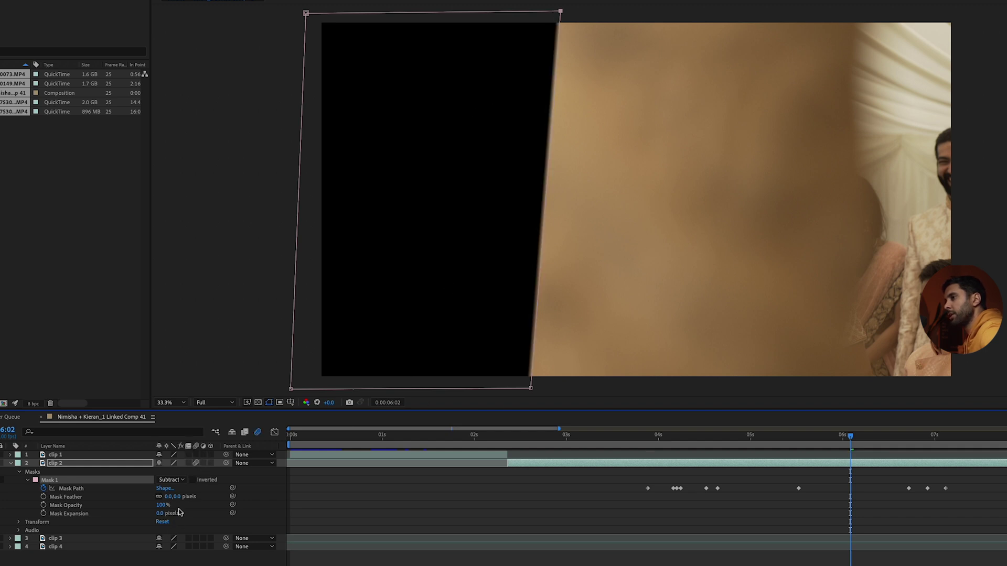
drag(177, 499, 307, 498)
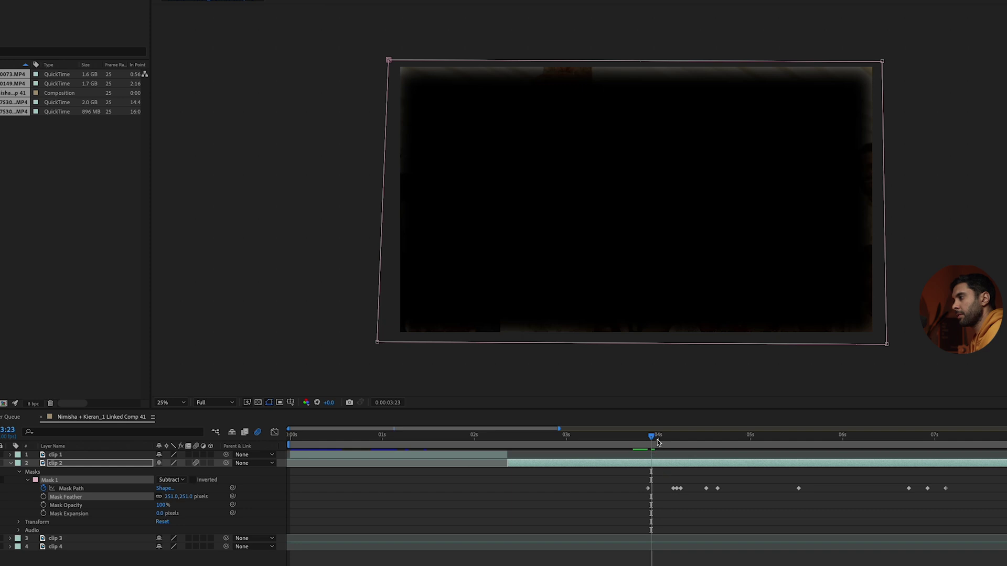
Set Mask Expansion to 145 px, preview at Third resolution, and scrub through the wipe
click(658, 442)
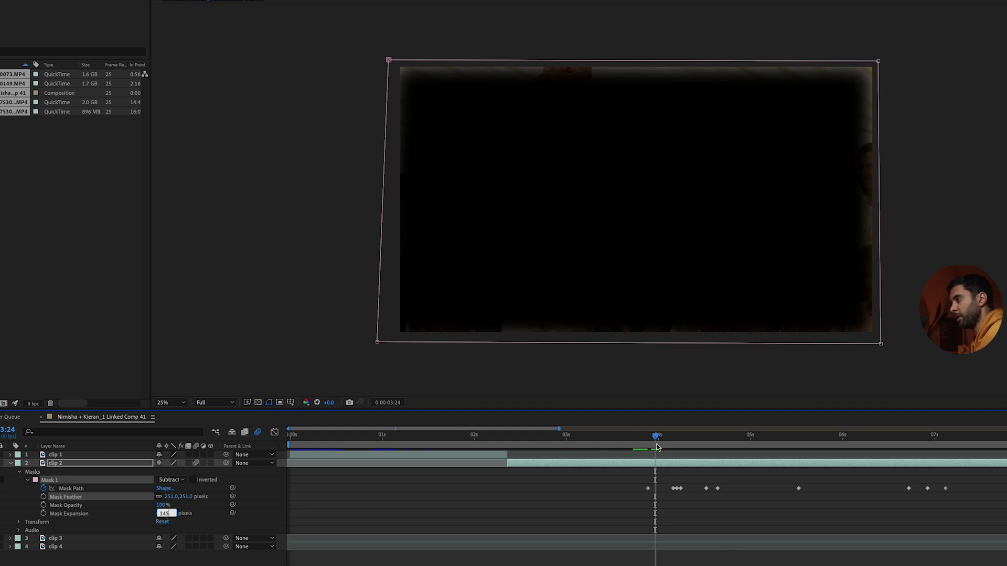
key(Return)
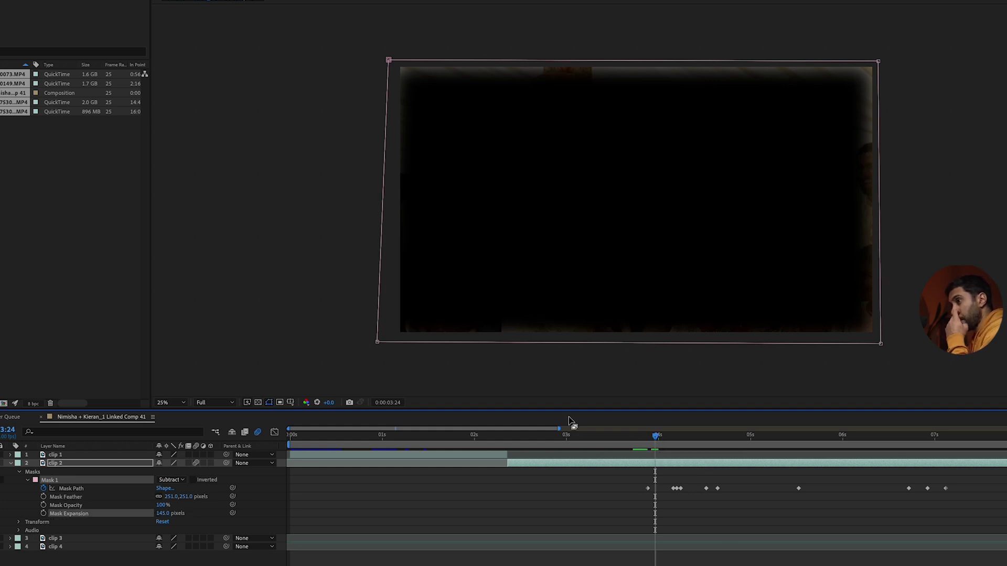
click(217, 404)
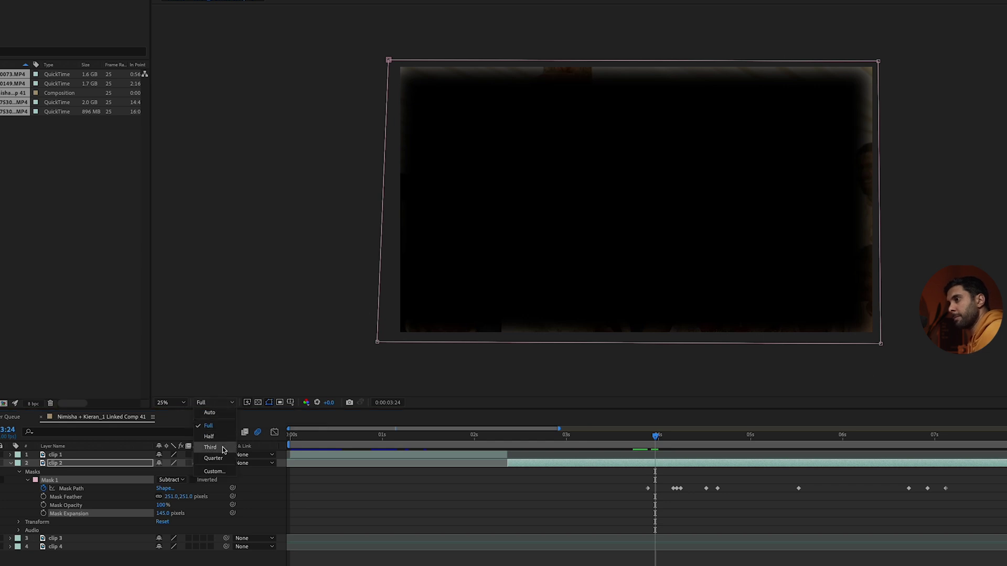
click(219, 441)
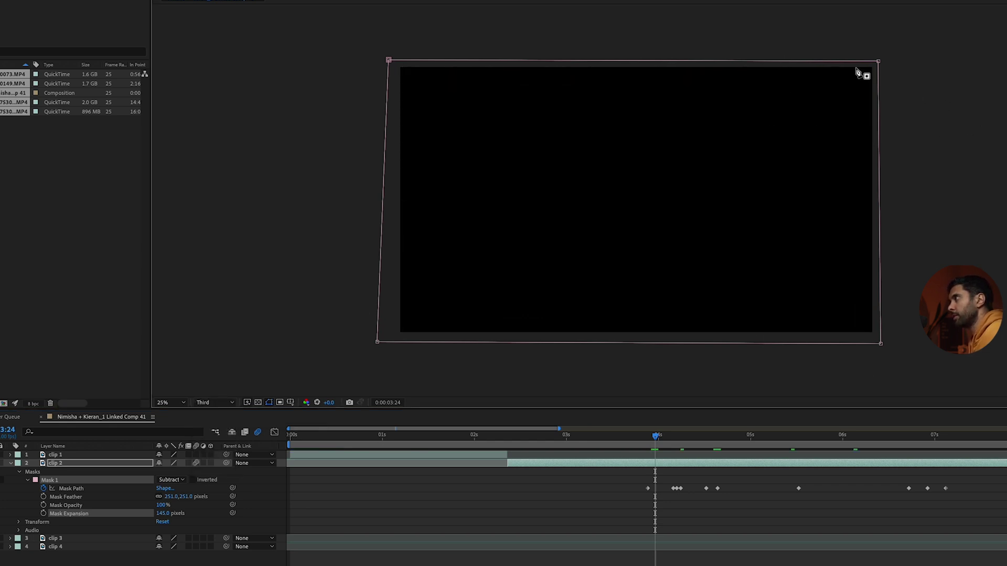
click(645, 444)
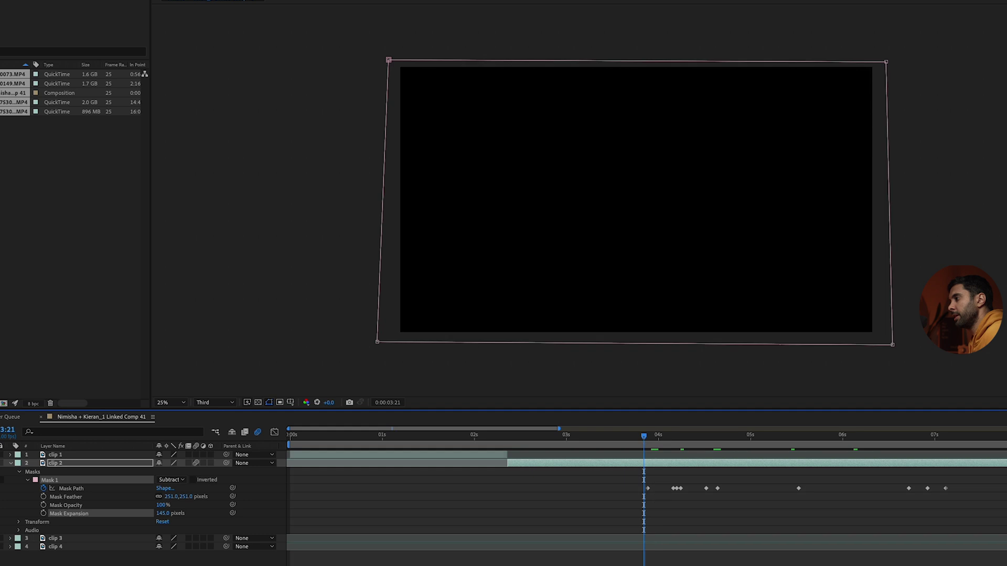
drag(645, 440, 1006, 484)
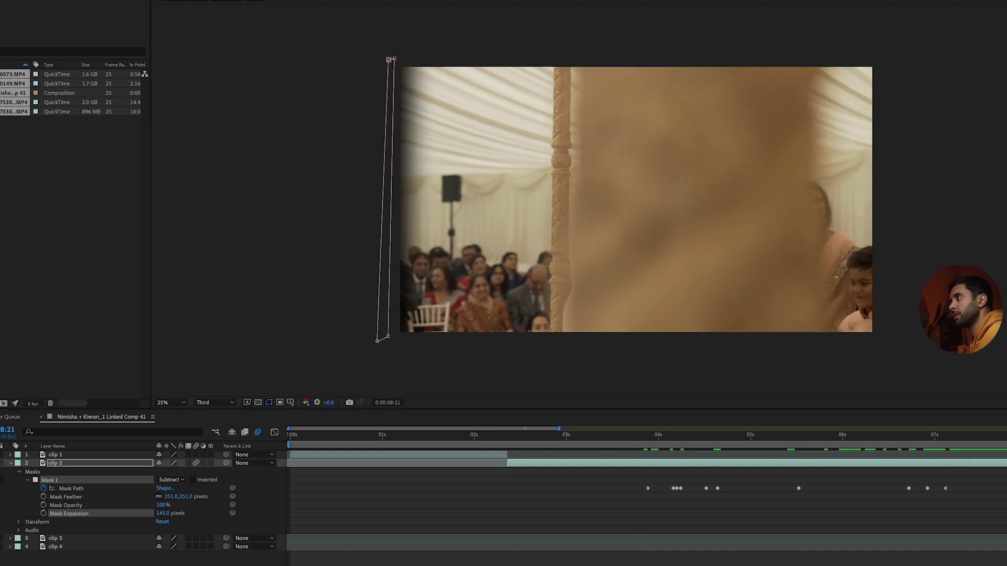
Draw a four-point second mask around the right-hand post and show Mask 2's properties
click(814, 53)
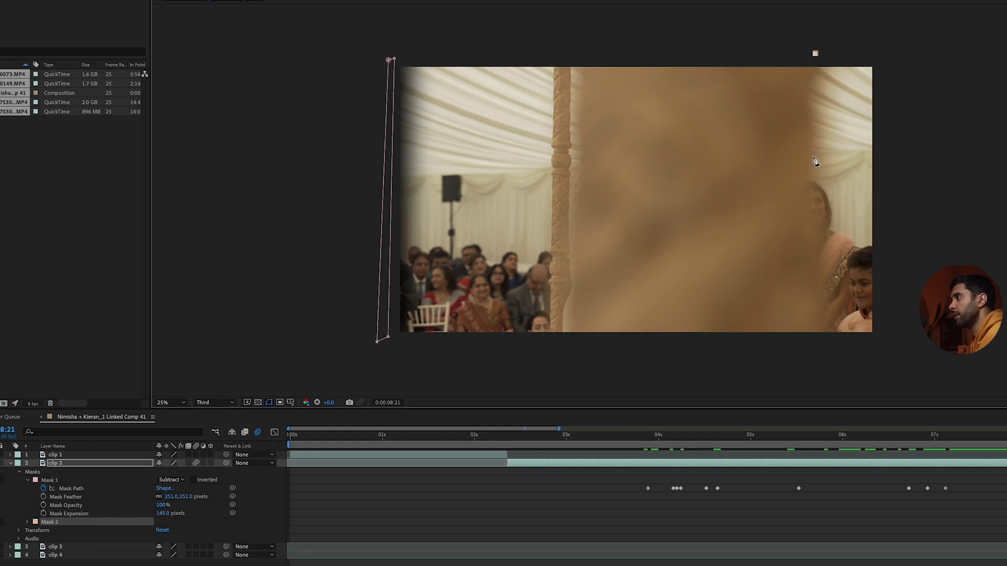
click(805, 362)
click(924, 49)
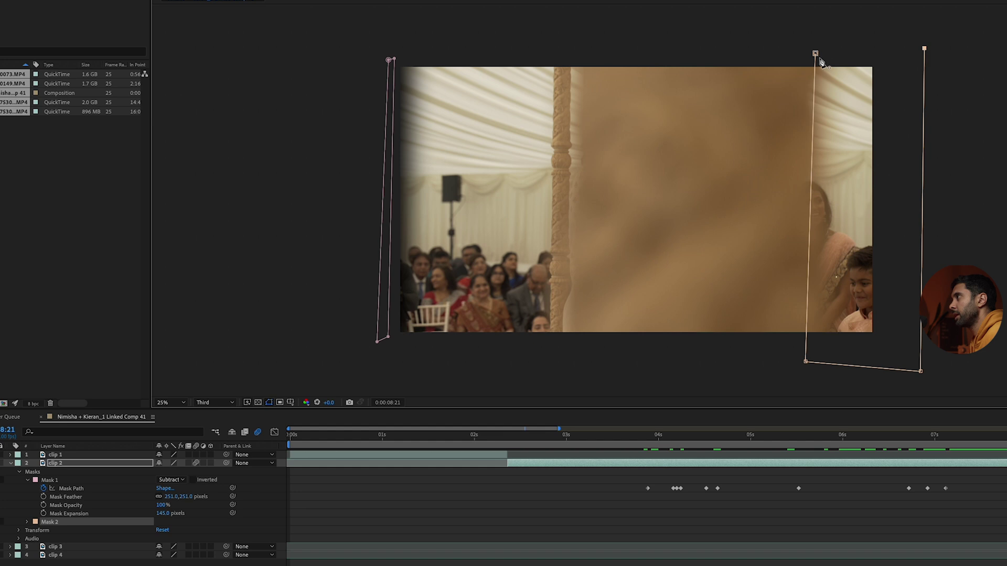
click(815, 53)
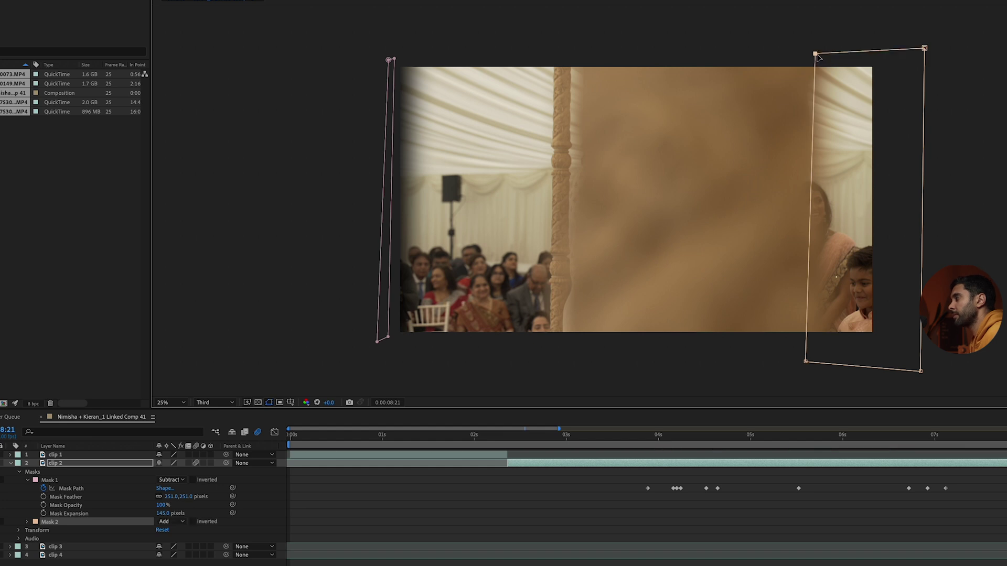
click(27, 480)
click(26, 489)
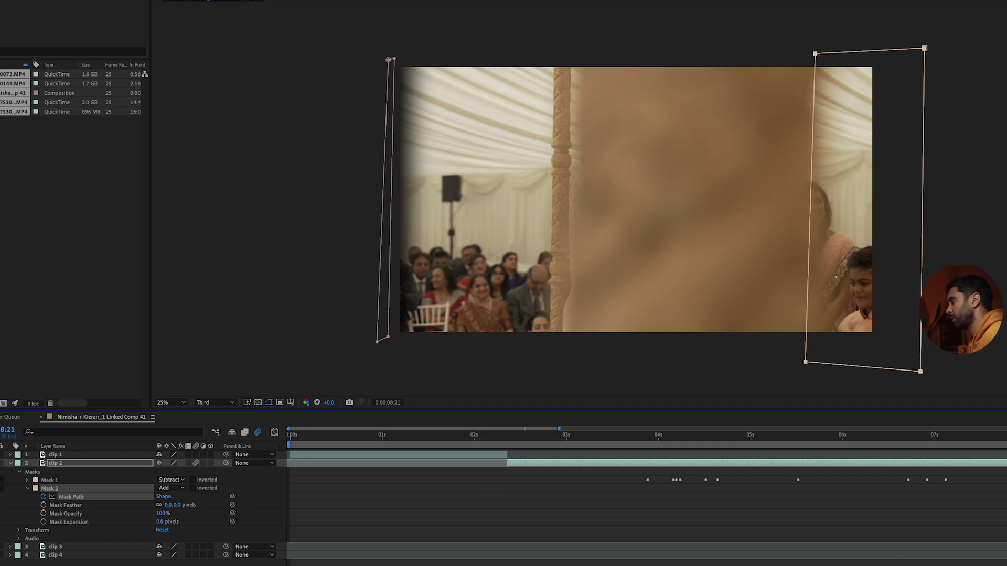
key(Page_Up)
key(Page_Up)
key(Page_Up)
key(Page_Up)
key(Page_Up)
key(Page_Up)
key(Page_Up)
key(Page_Up)
key(Page_Up)
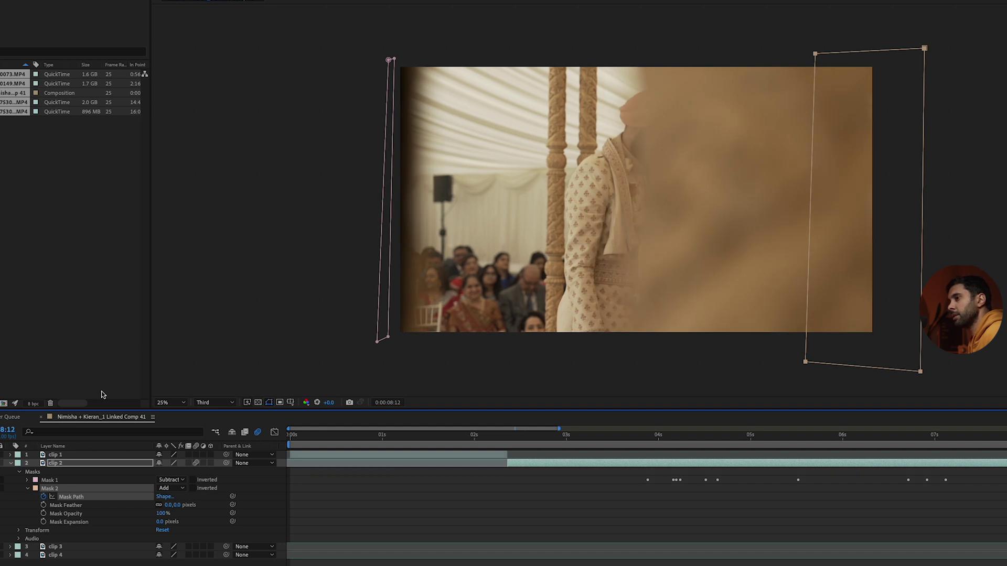
click(77, 523)
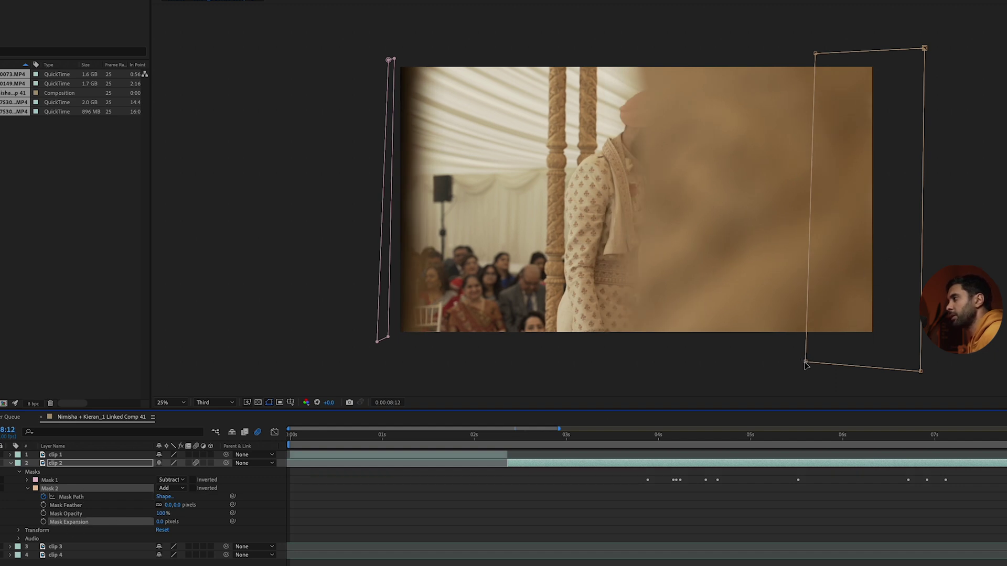
Drag Mask 2's corners onto the post and keyframe its path as it sweeps to the left edge
drag(806, 365, 884, 365)
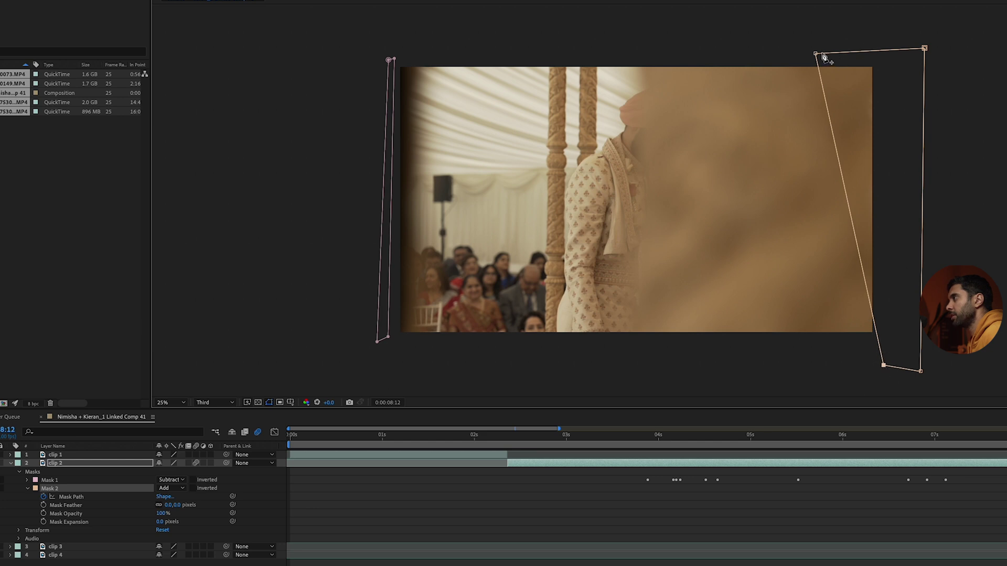
drag(815, 54, 904, 45)
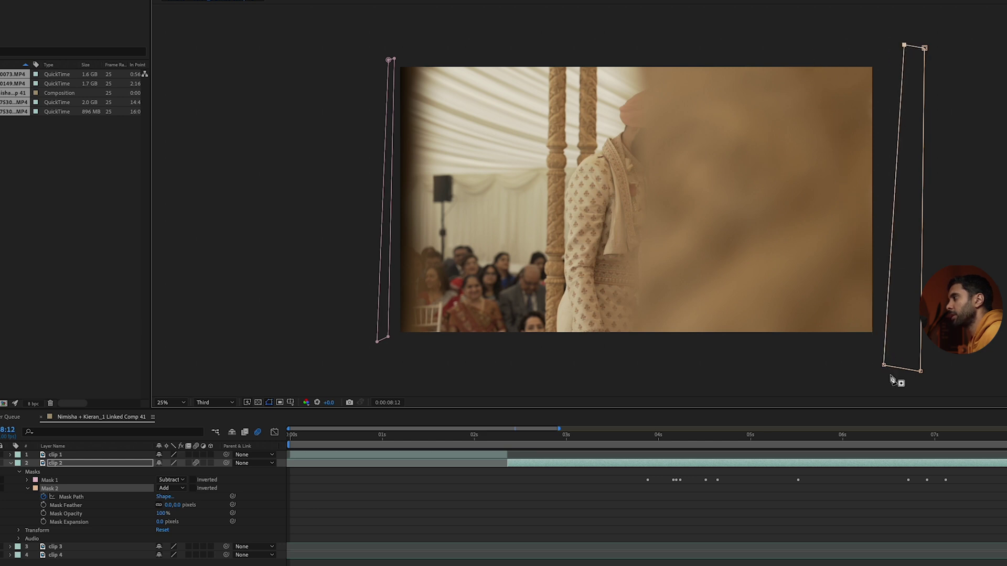
drag(884, 366, 893, 375)
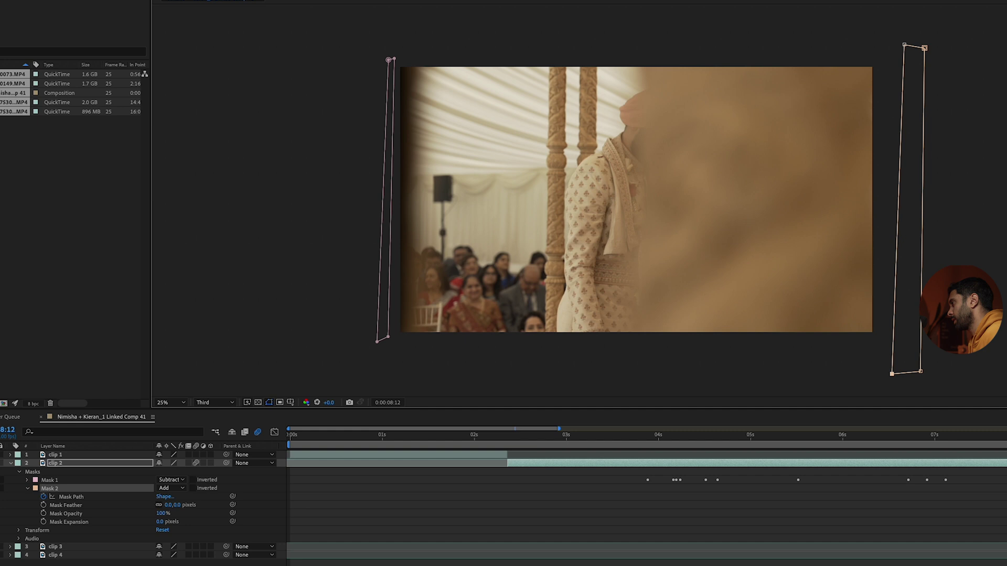
key(space)
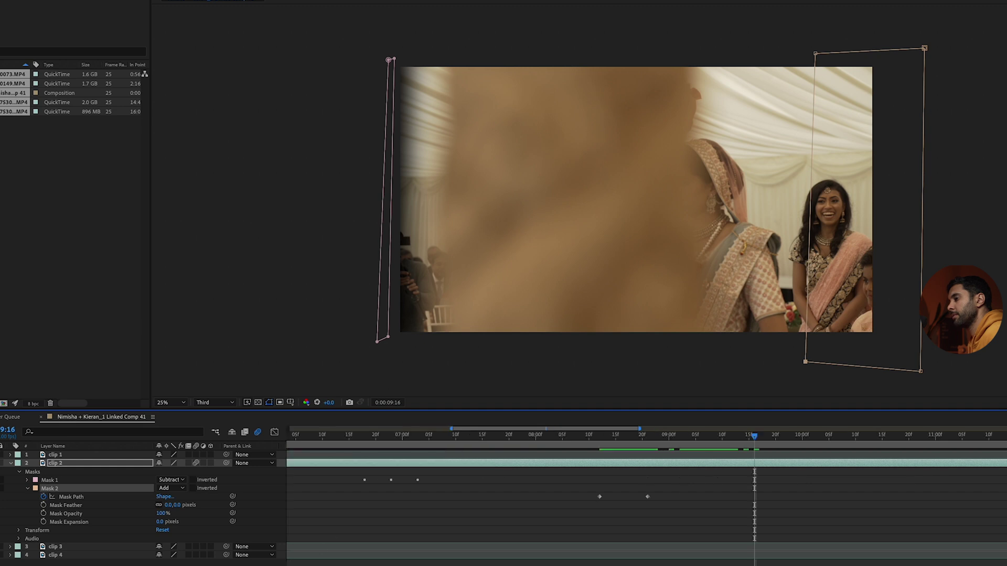
drag(806, 362, 691, 362)
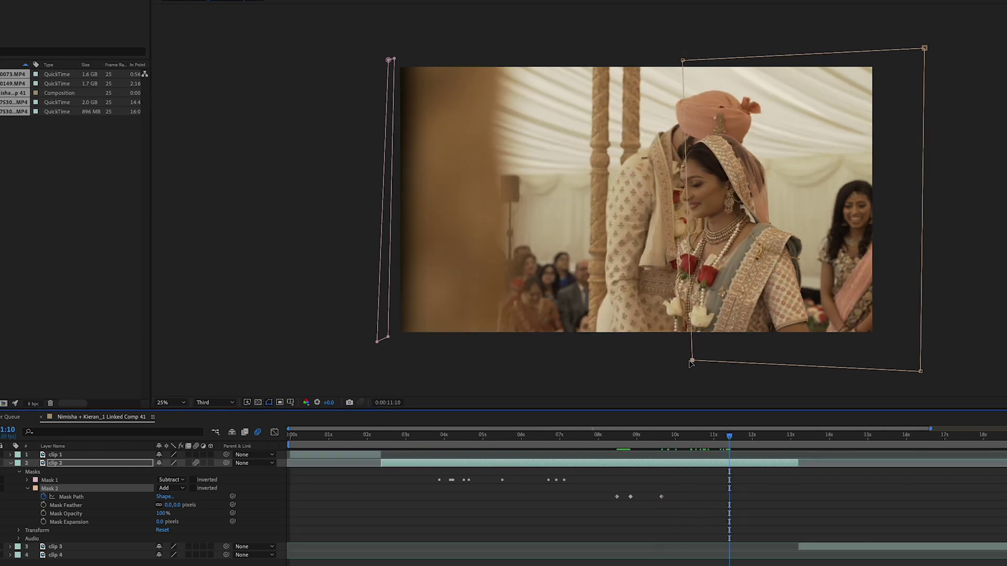
drag(691, 361, 373, 348)
drag(776, 437, 666, 450)
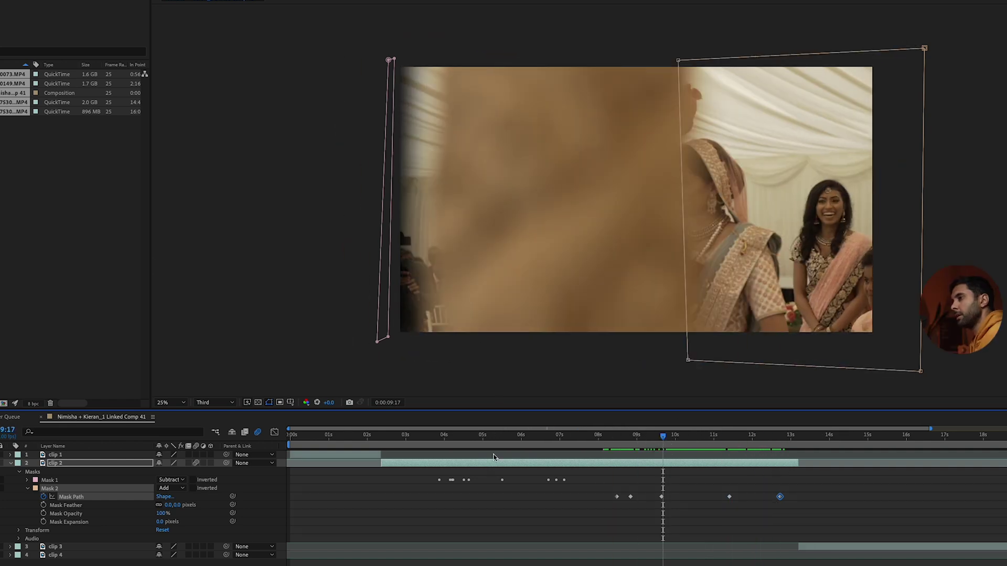
Set Mask 2 to Subtract with 127 px feather and 11 px expansion
click(167, 489)
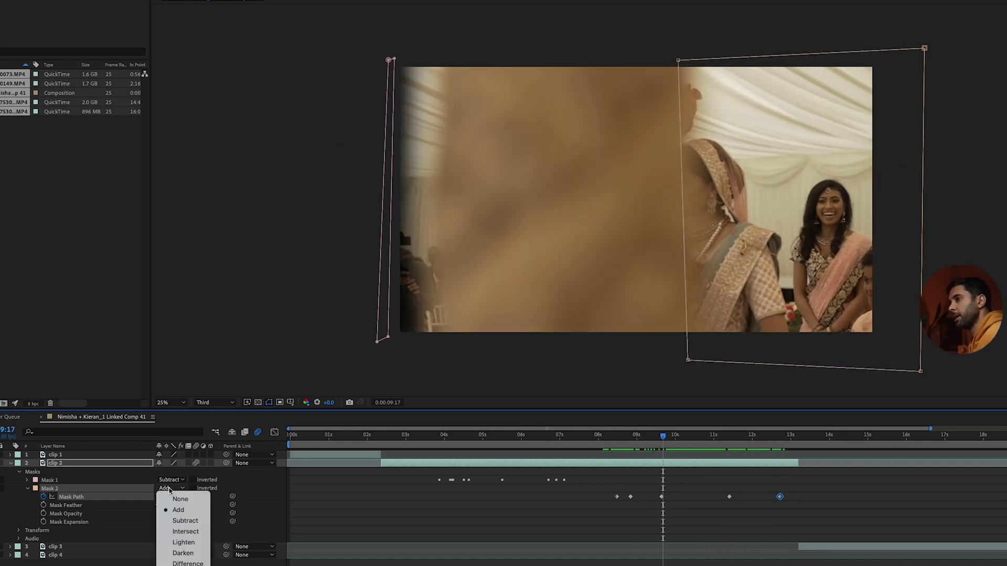
click(183, 520)
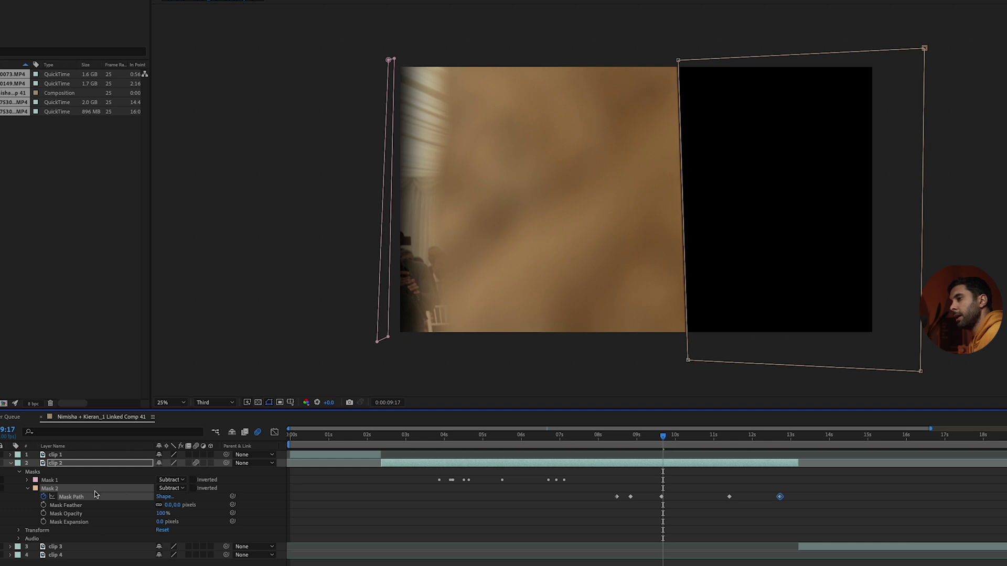
drag(176, 506, 236, 505)
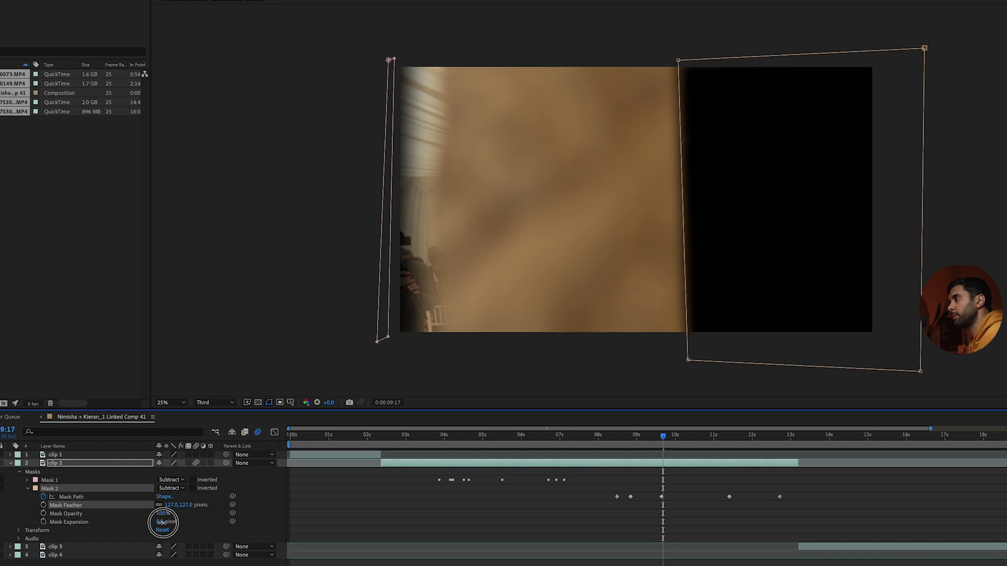
drag(162, 522, 399, 515)
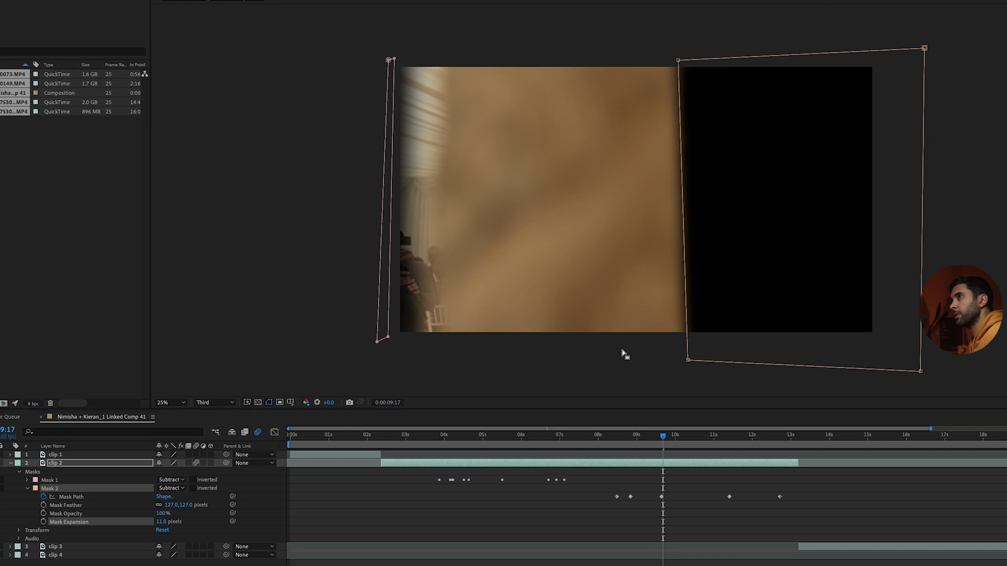
click(706, 390)
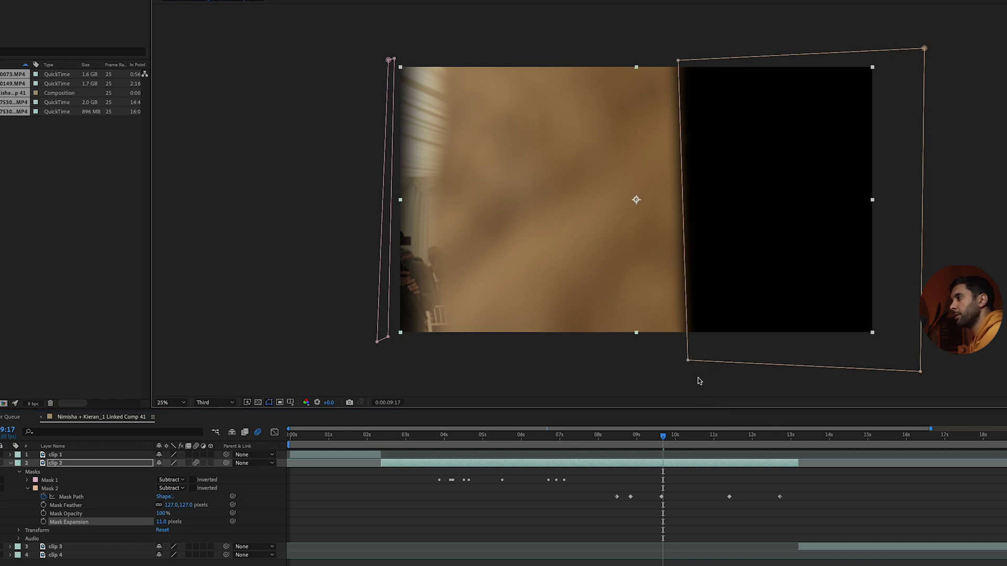
Hide the mask outlines and review the wipe around 6 seconds on a zoomed-out timeline
click(270, 404)
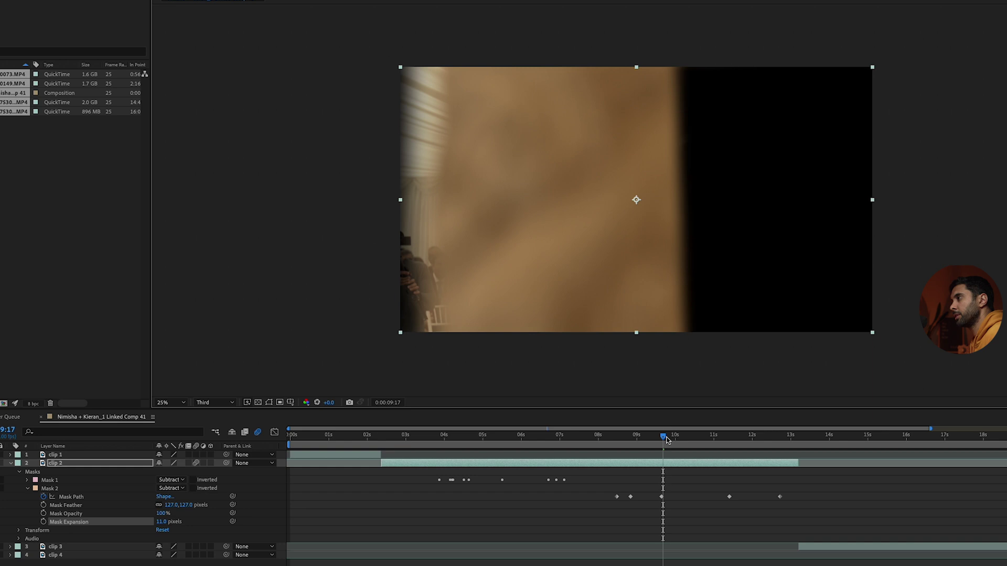
drag(667, 441, 777, 483)
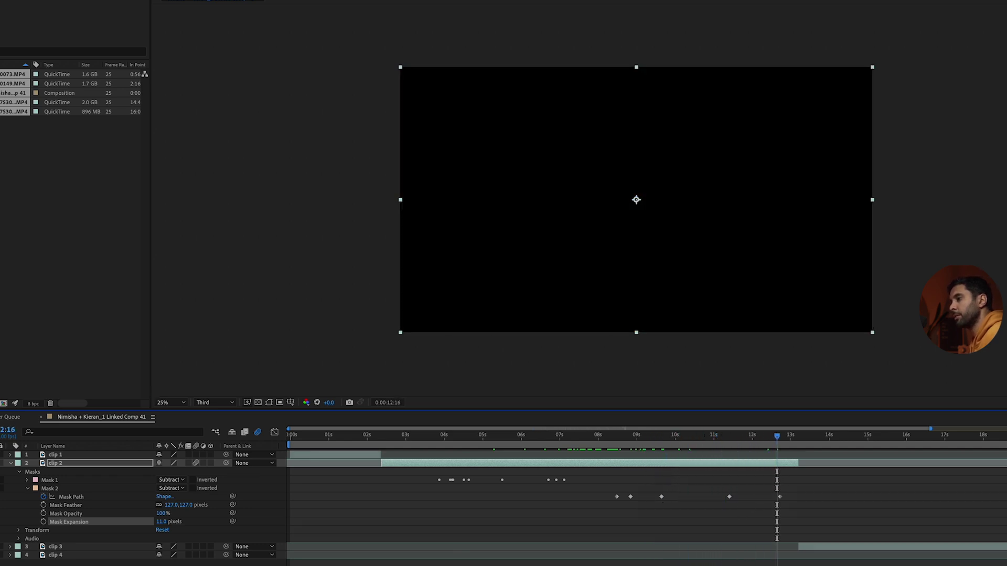
key(minus)
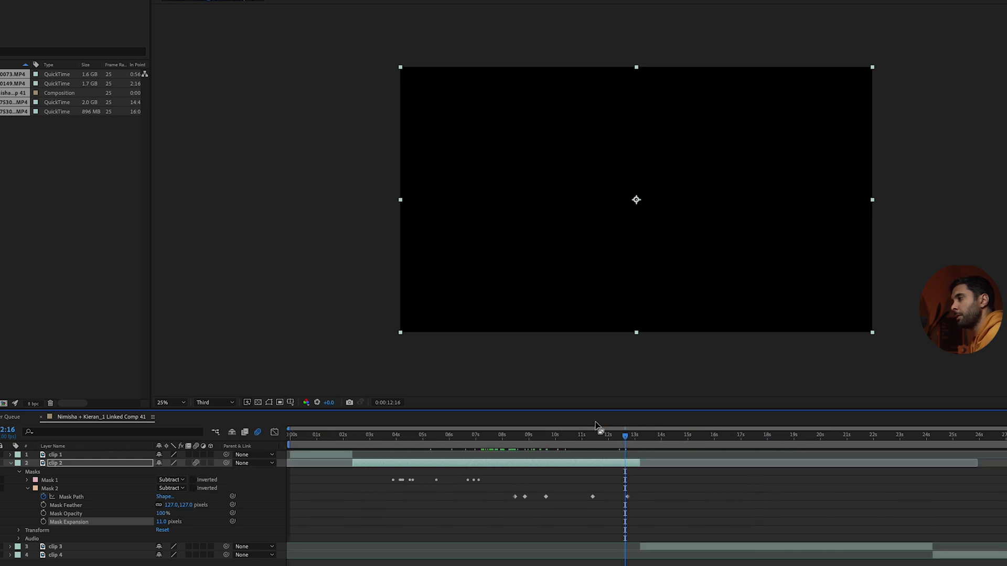
Collapse clip 2 and slide clip 3 earlier to start at about 8 seconds
drag(626, 437, 602, 438)
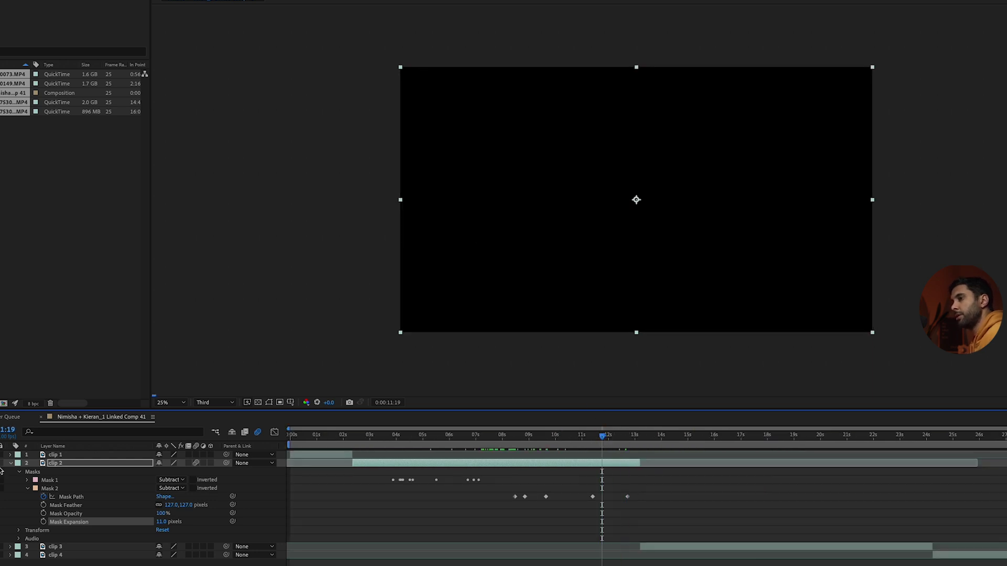
click(10, 463)
click(60, 472)
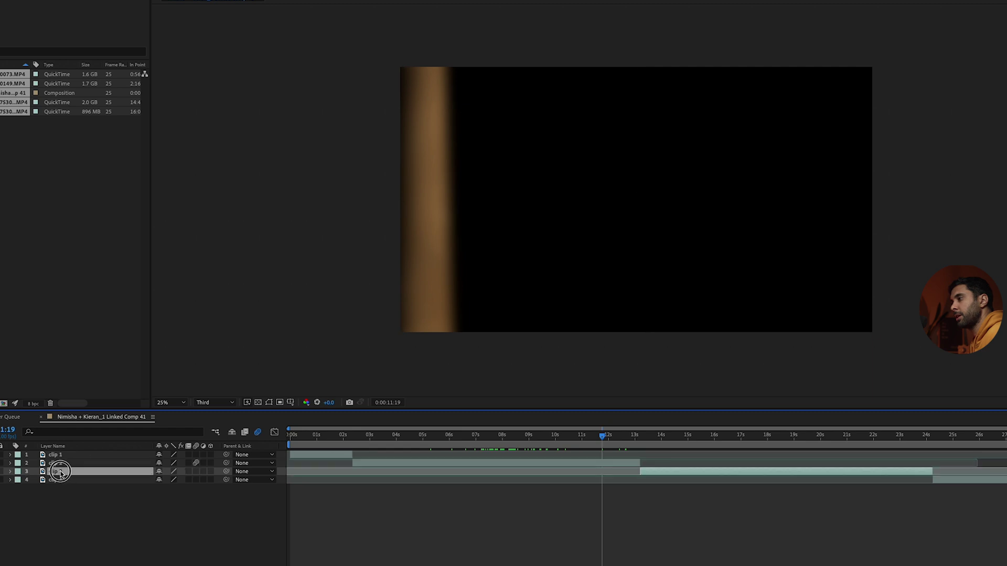
drag(605, 442, 513, 436)
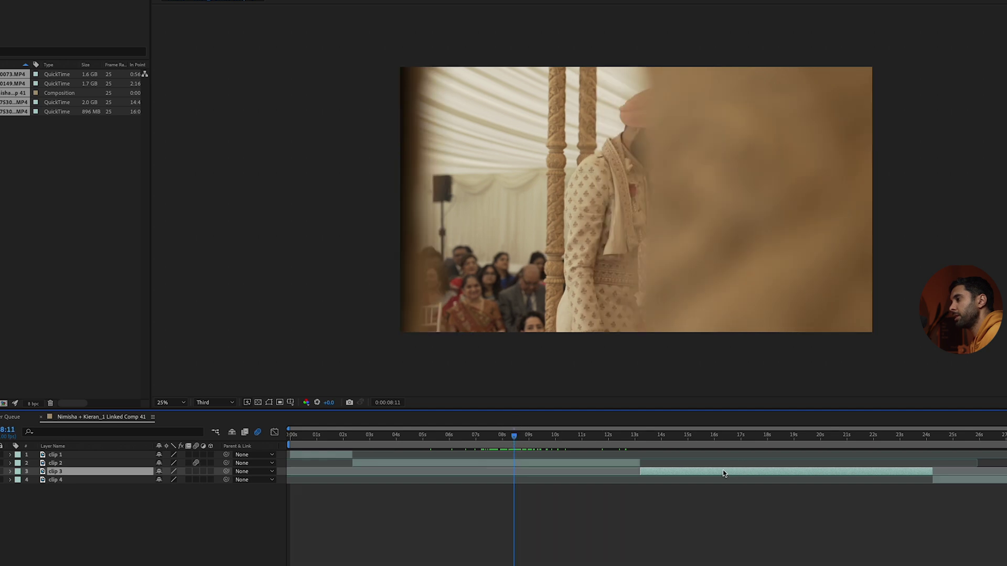
drag(722, 473, 596, 480)
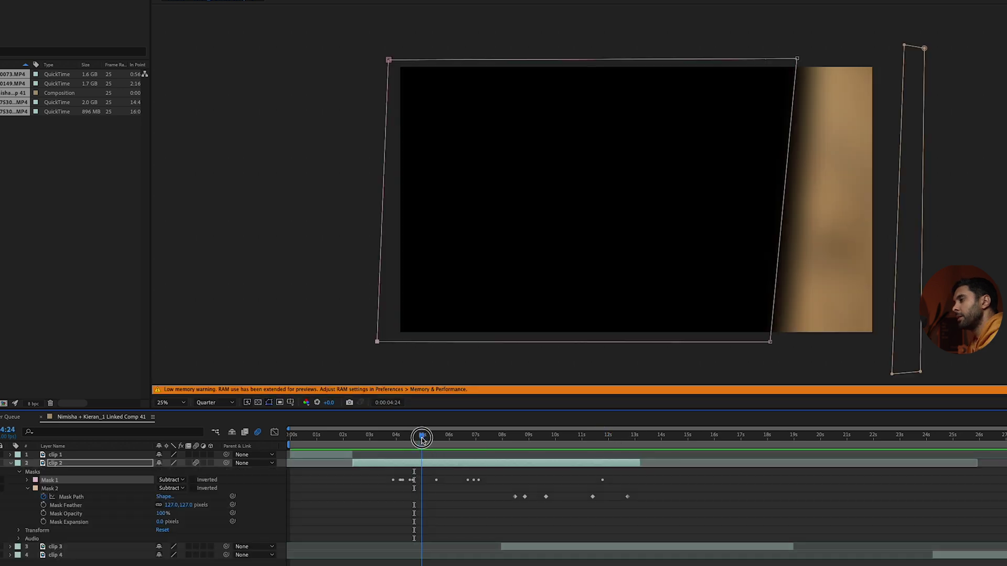
drag(418, 437, 366, 444)
Move clip 1 below clip 2 in the layer stack and adjust the clip bars
click(95, 454)
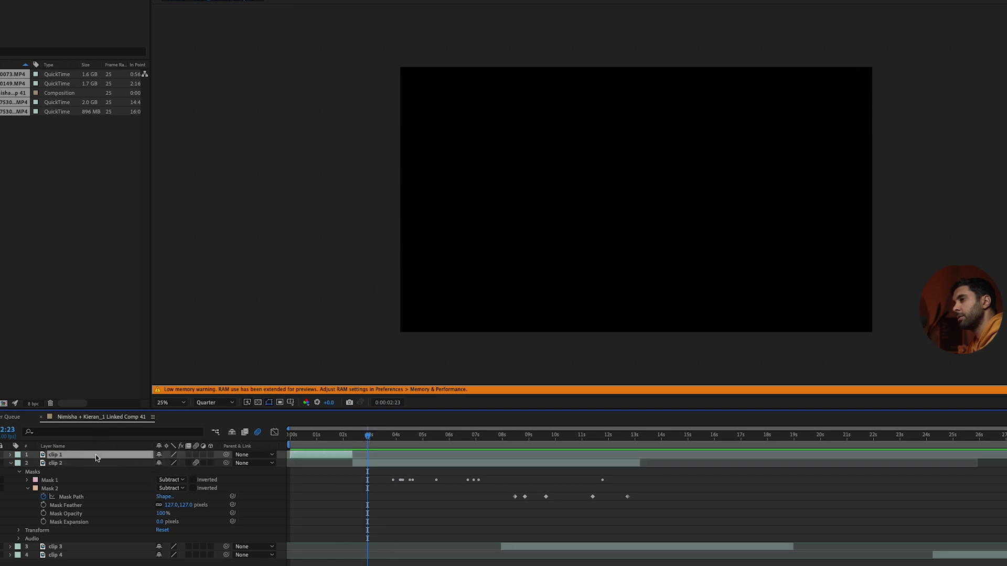
click(12, 463)
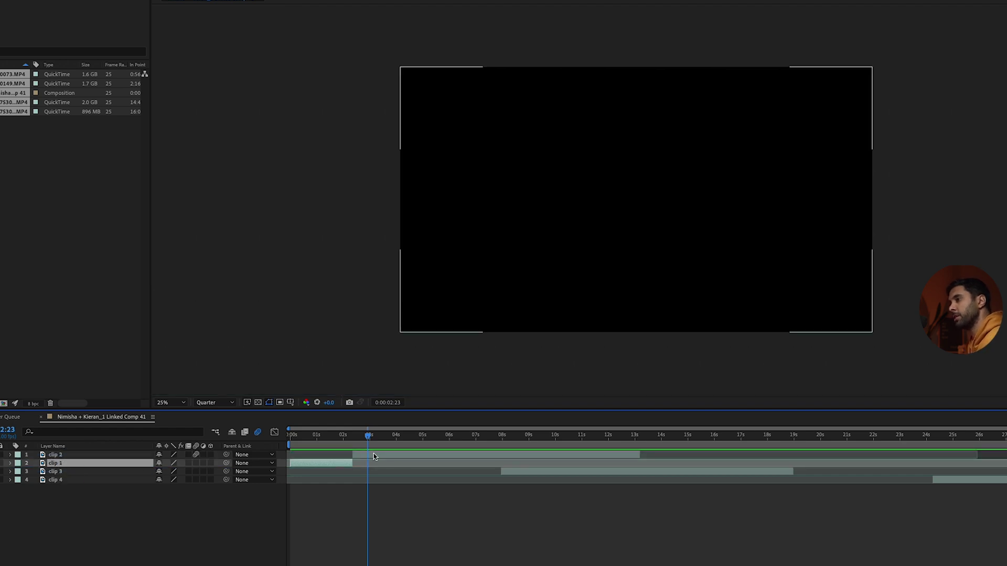
click(414, 487)
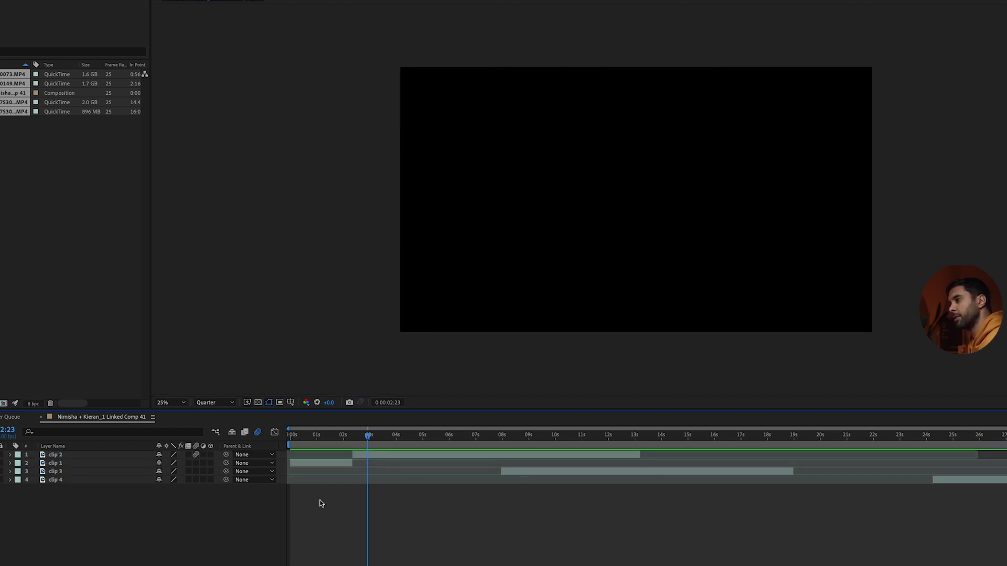
drag(648, 525, 415, 440)
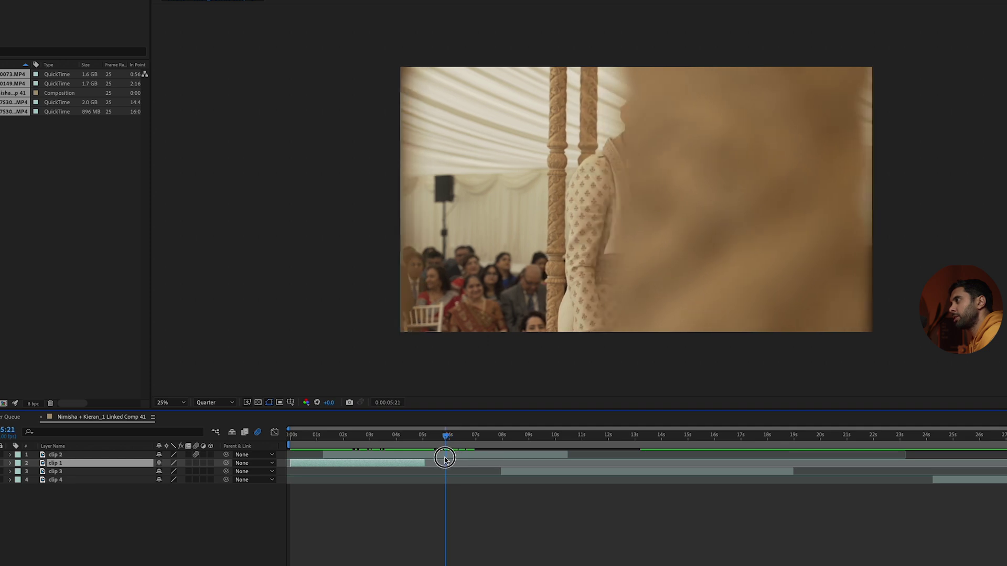
Slide clip 3 to start at 0:00:05:21 and check the post wipe into the hedge maze
drag(534, 476, 475, 473)
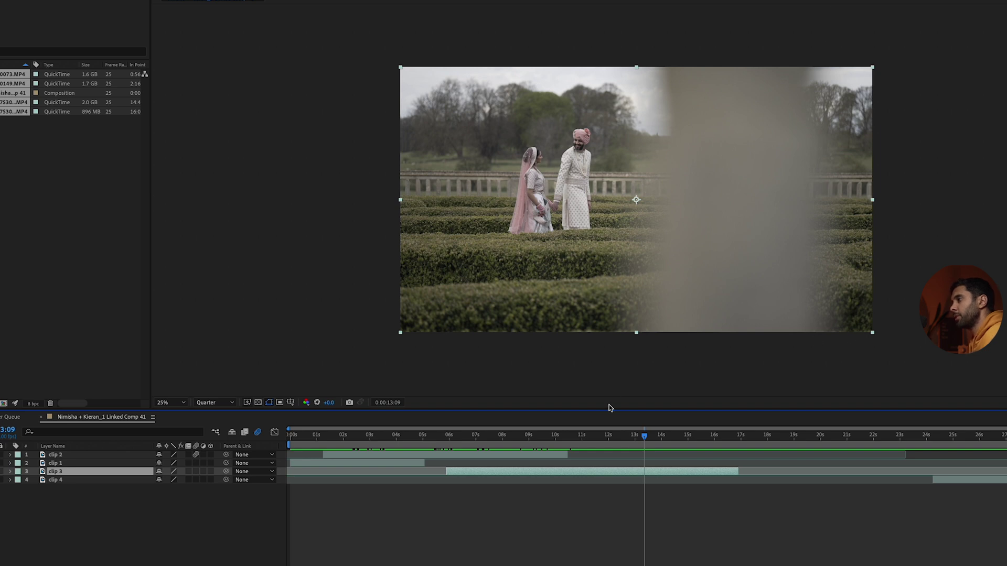
drag(643, 438, 639, 438)
click(602, 512)
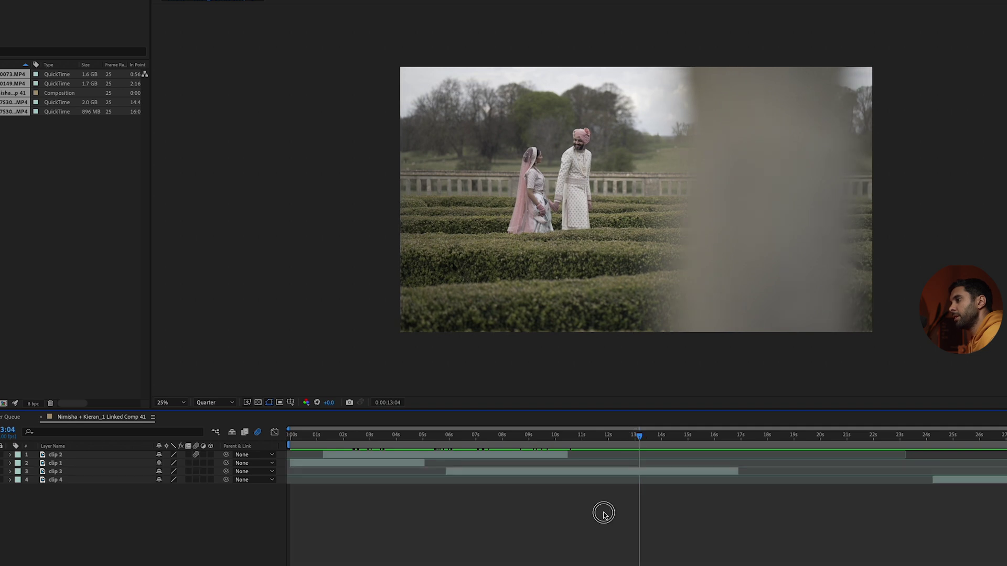
click(565, 471)
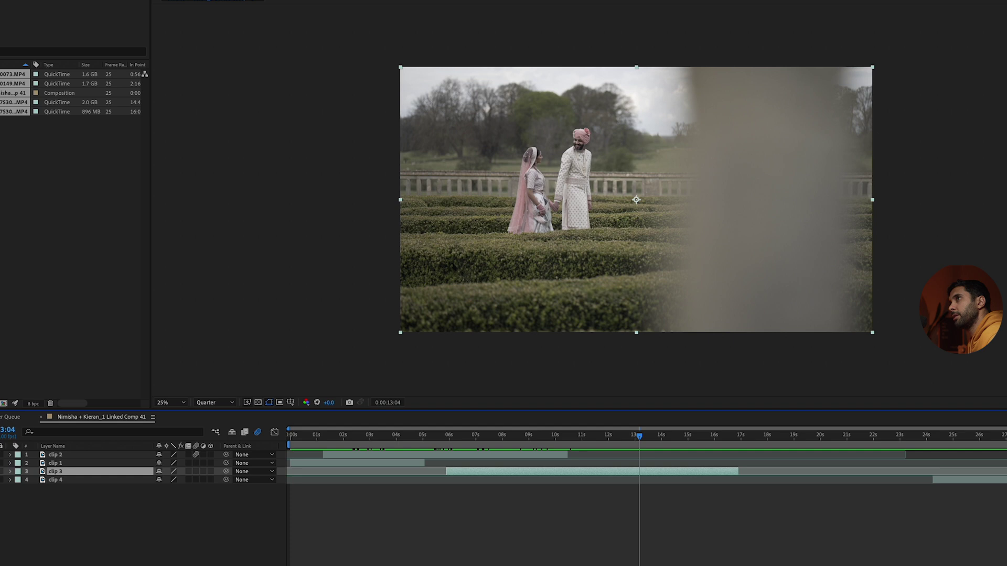
Draw a closed four-point mask with the Pen tool (G) along clip 3's right edge
key(g)
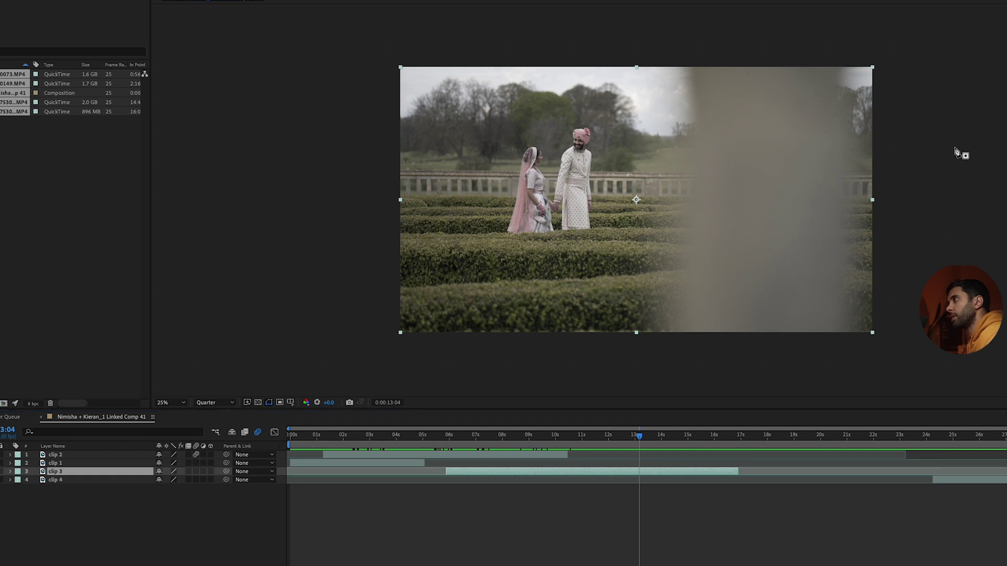
click(848, 54)
click(834, 367)
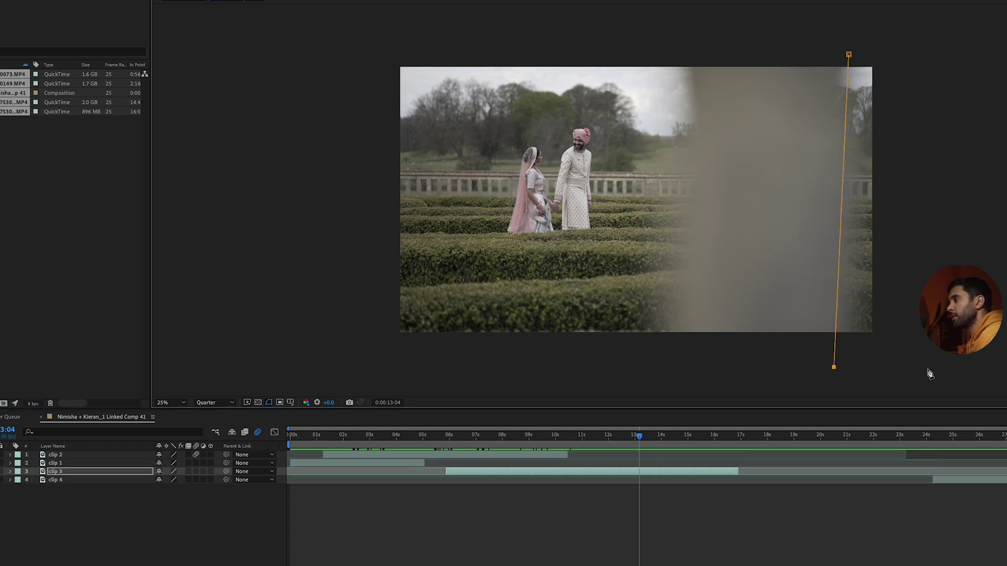
click(951, 30)
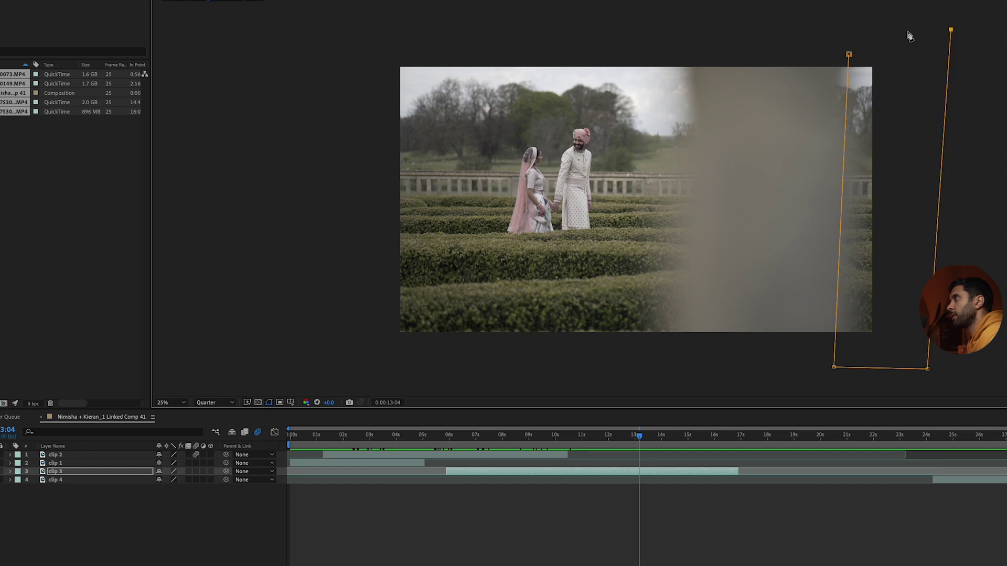
click(848, 55)
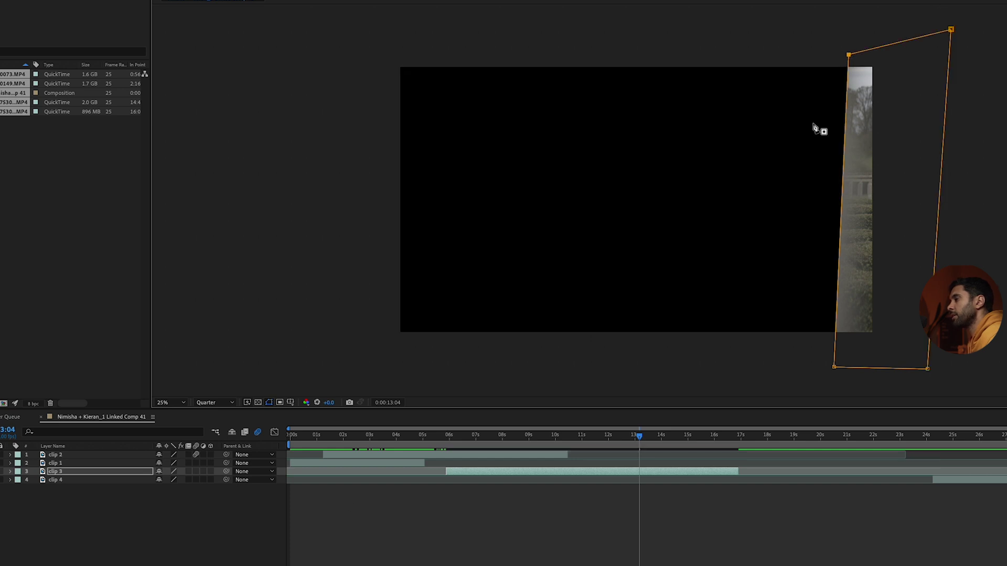
Set Mask 1 to Subtract and add a Mask Path keyframe at 0:00:13:04
click(10, 472)
click(19, 481)
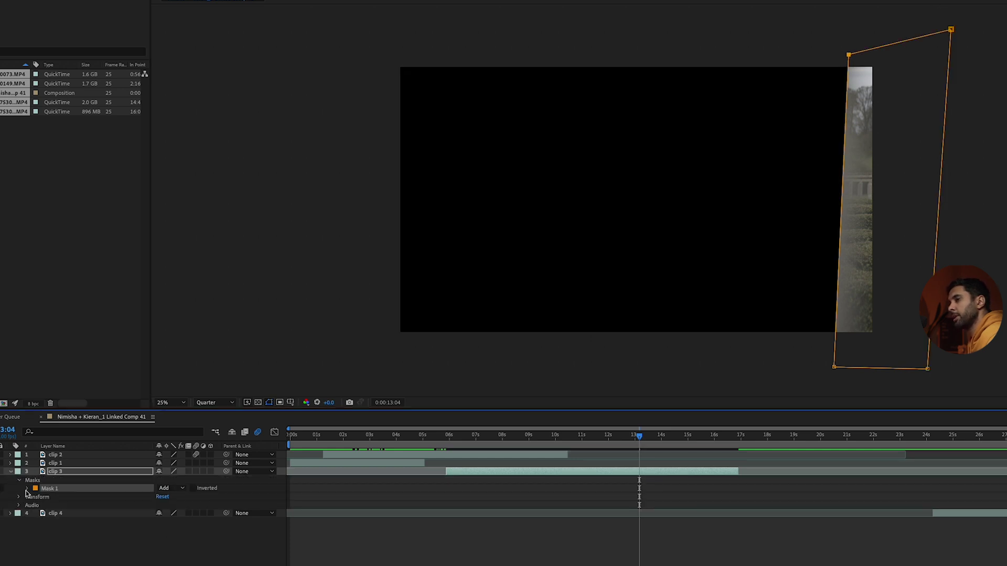
click(26, 489)
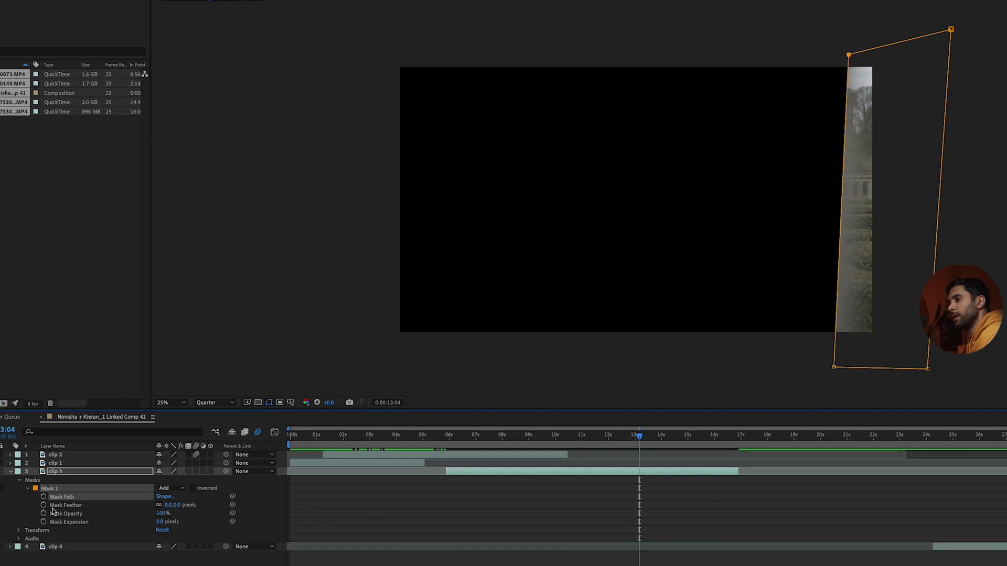
click(178, 490)
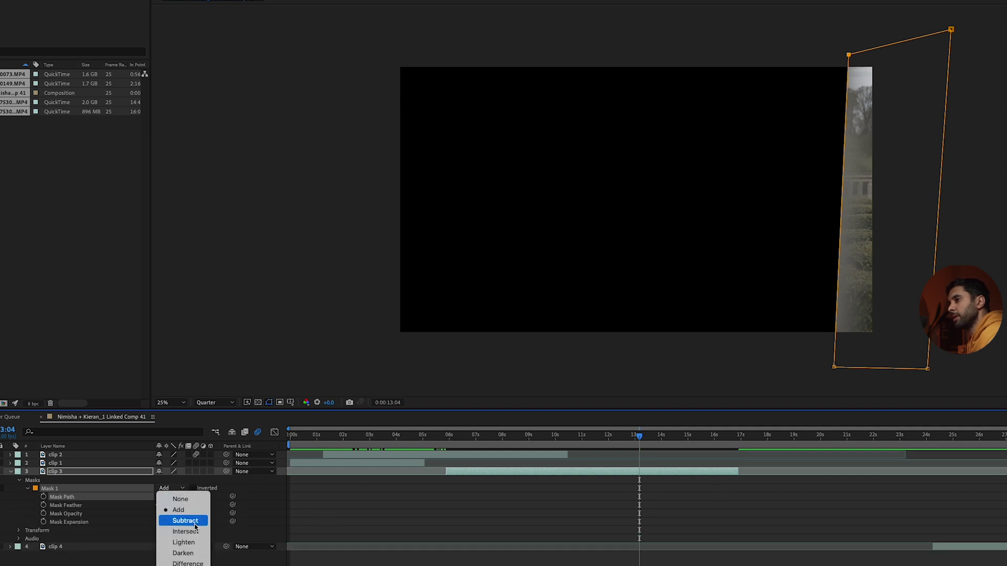
click(178, 520)
click(43, 497)
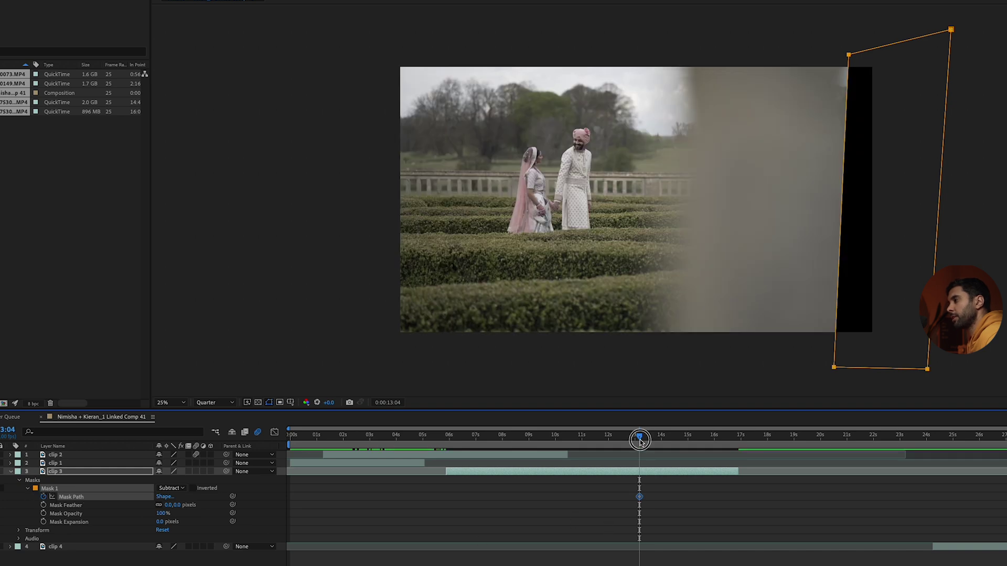
Keyframe the mask stretched far left at the wipe's end, then align its start corner to the post
drag(640, 440, 734, 444)
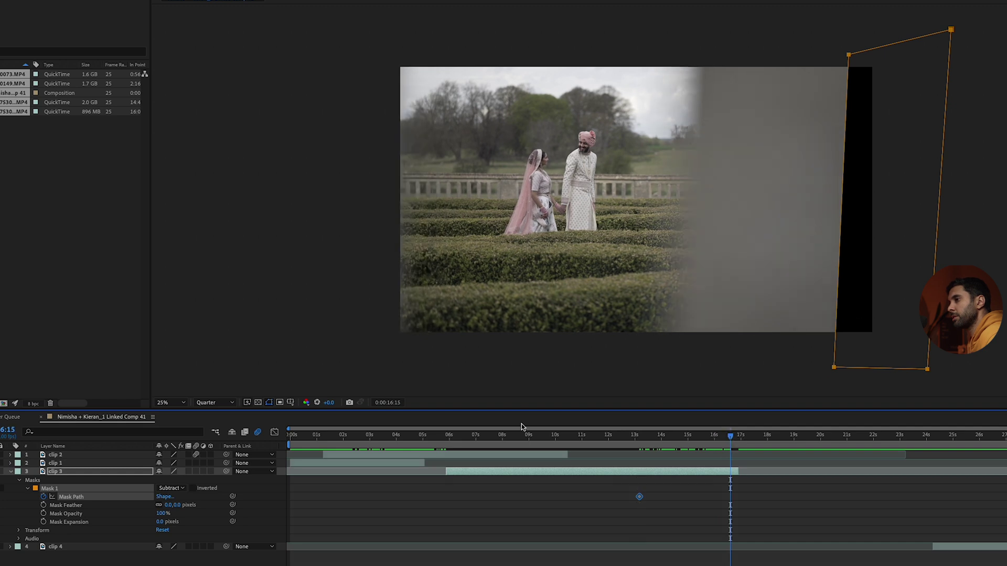
click(85, 522)
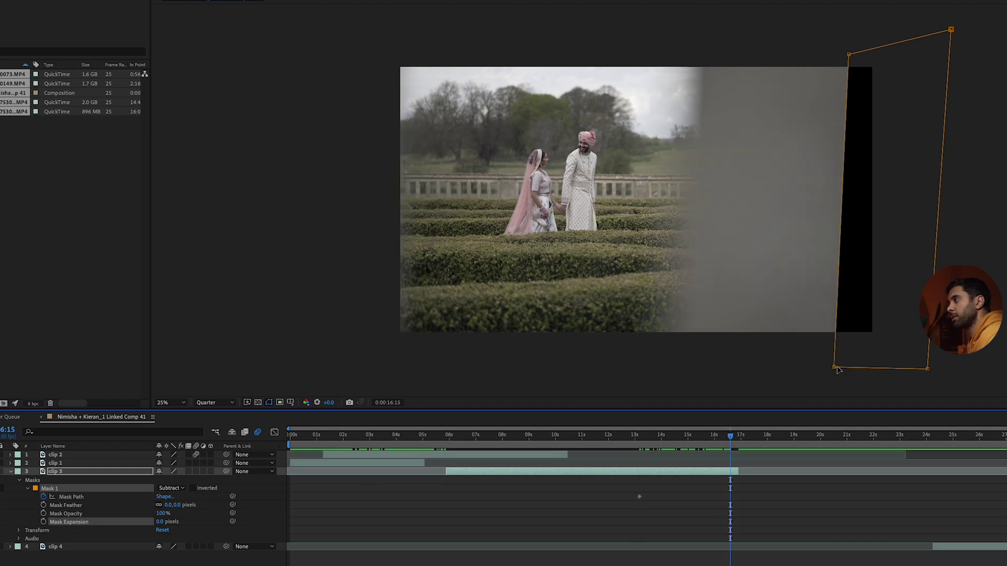
drag(834, 368, 307, 368)
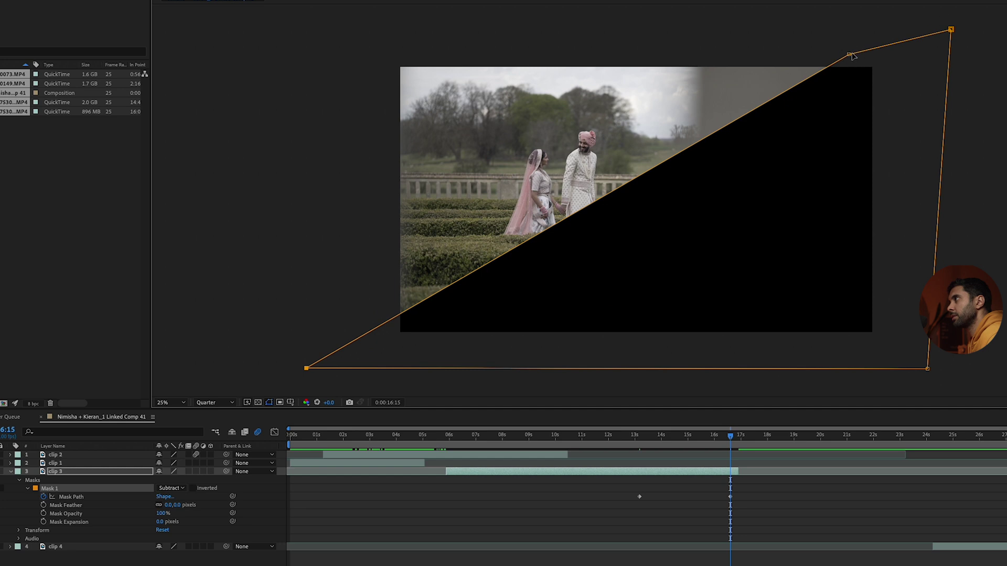
drag(850, 54, 346, 43)
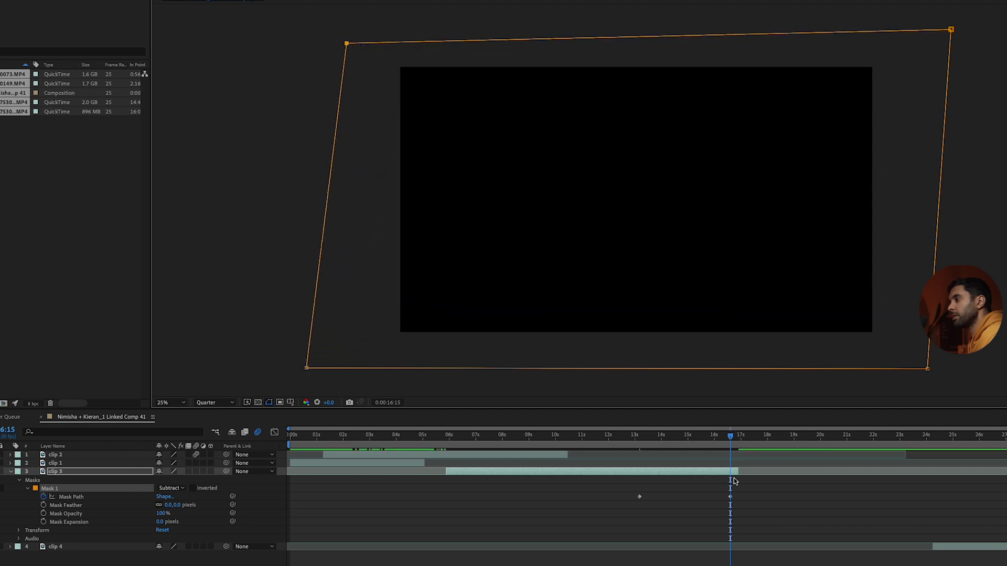
drag(731, 440, 661, 441)
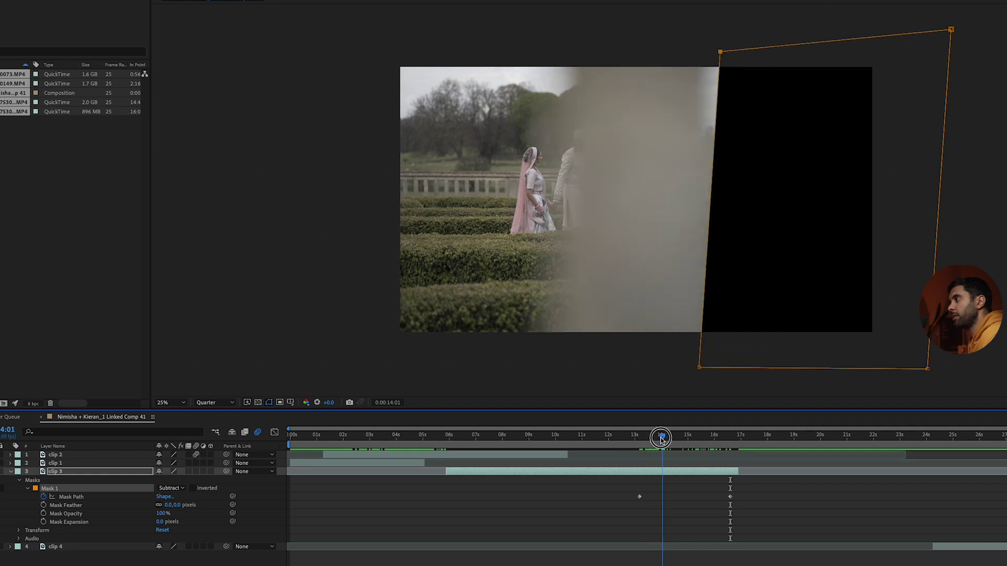
click(101, 520)
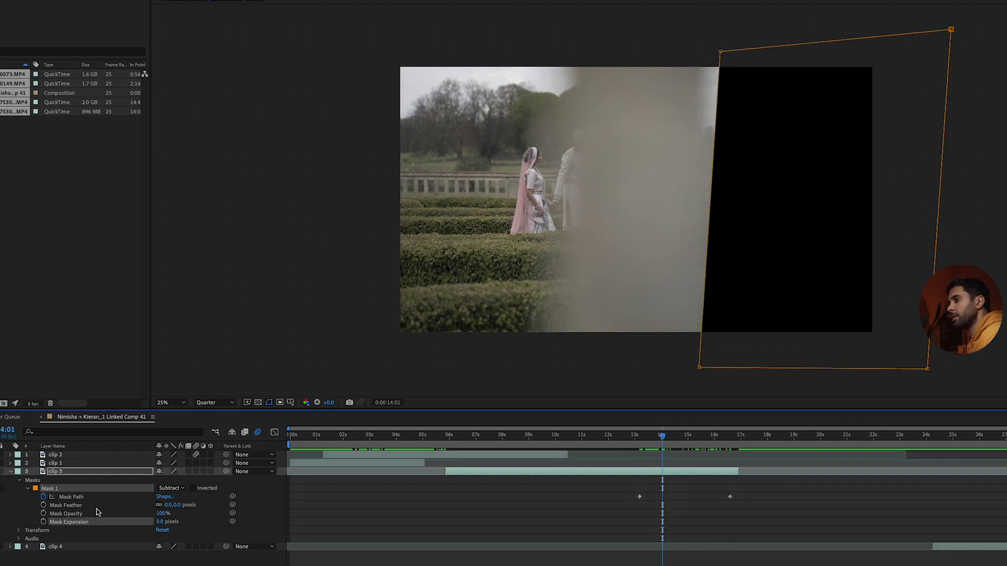
drag(718, 51, 706, 52)
Align the mask's left corners with the post at 15:07 and 16:00
drag(662, 438, 695, 440)
drag(504, 371, 525, 365)
mouse_move(533, 49)
mouse_down()
mouse_move(573, 54)
mouse_move(536, 46)
mouse_up()
mouse_move(703, 448)
mouse_down()
mouse_move(723, 445)
mouse_move(715, 450)
mouse_up()
drag(406, 366, 431, 353)
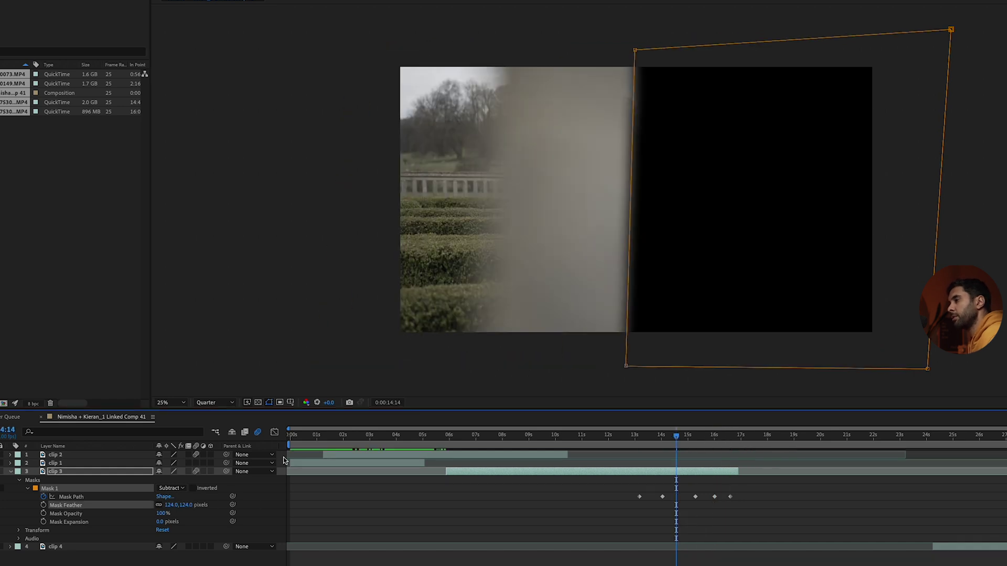
Reduce Mask Expansion to 38, adjust the top-right corner, and collapse clip 3's properties
click(143, 524)
drag(142, 523, 137, 524)
drag(854, 50, 917, 50)
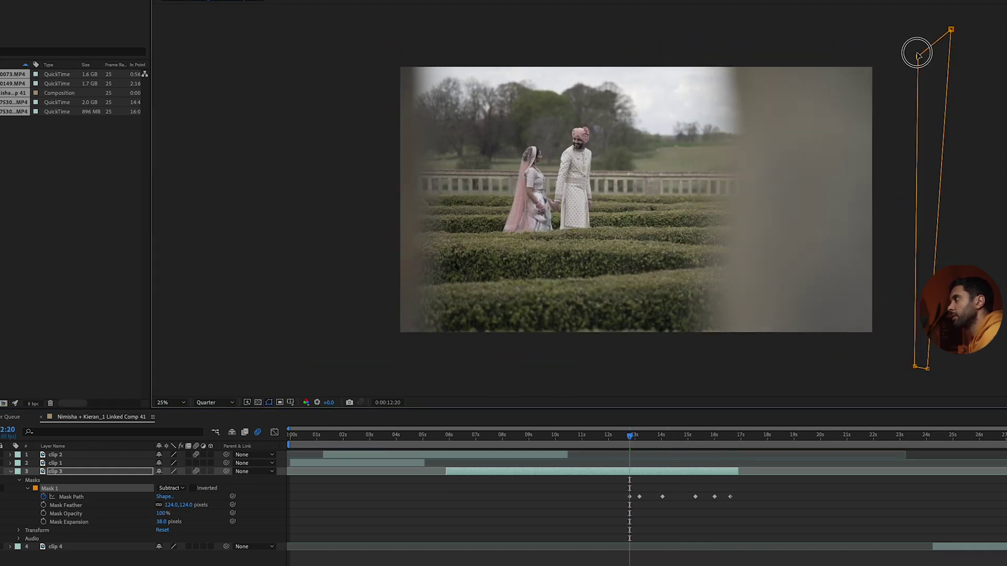
click(691, 451)
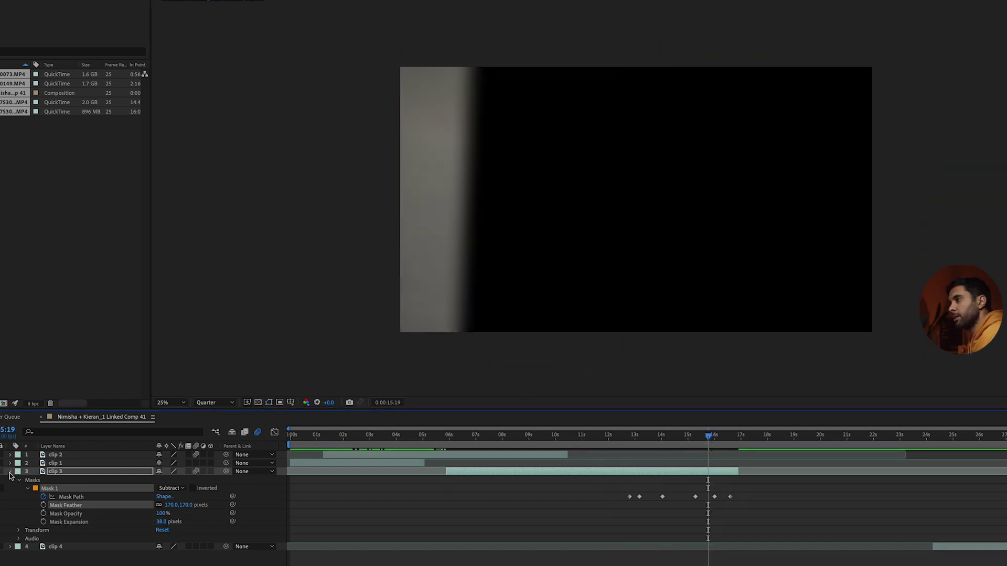
click(10, 472)
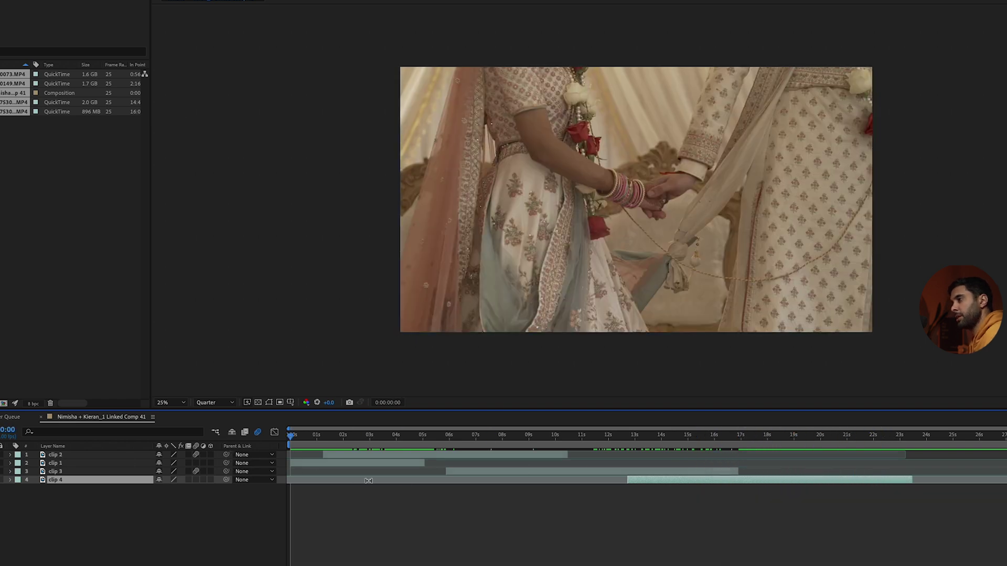
Preview the composition's wipe between the wedding clips, restarting and then stopping playback
key(space)
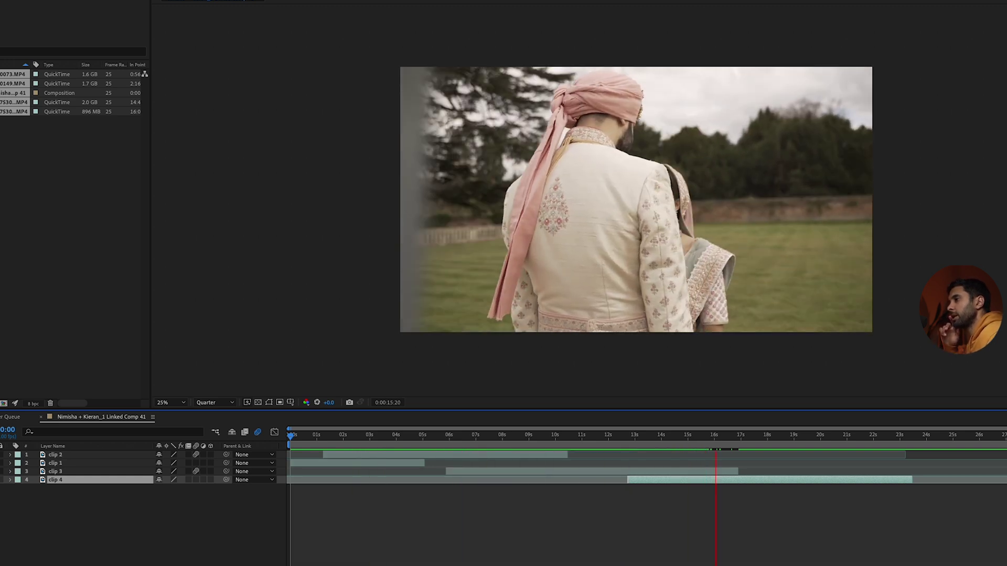
key(space)
key(space)
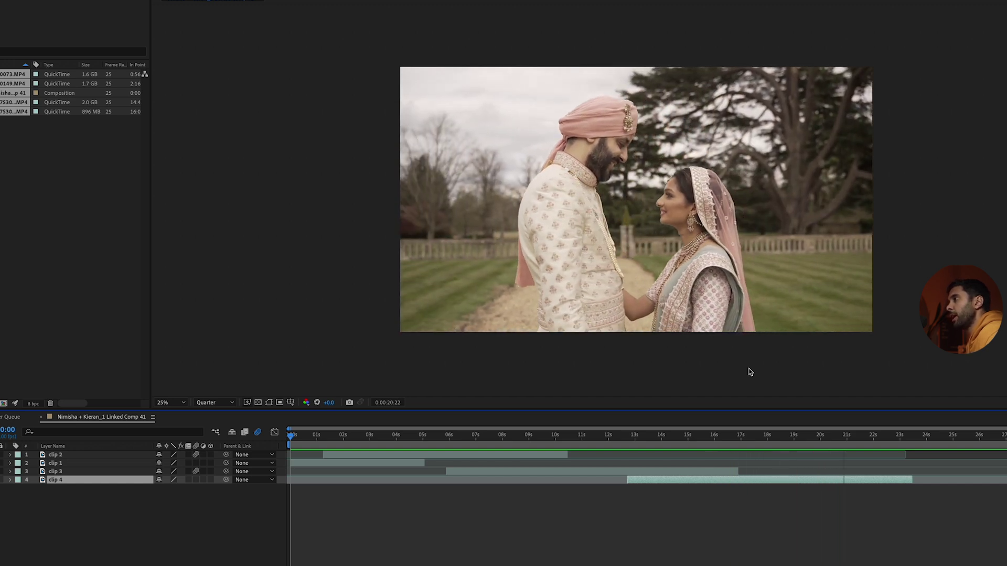
key(space)
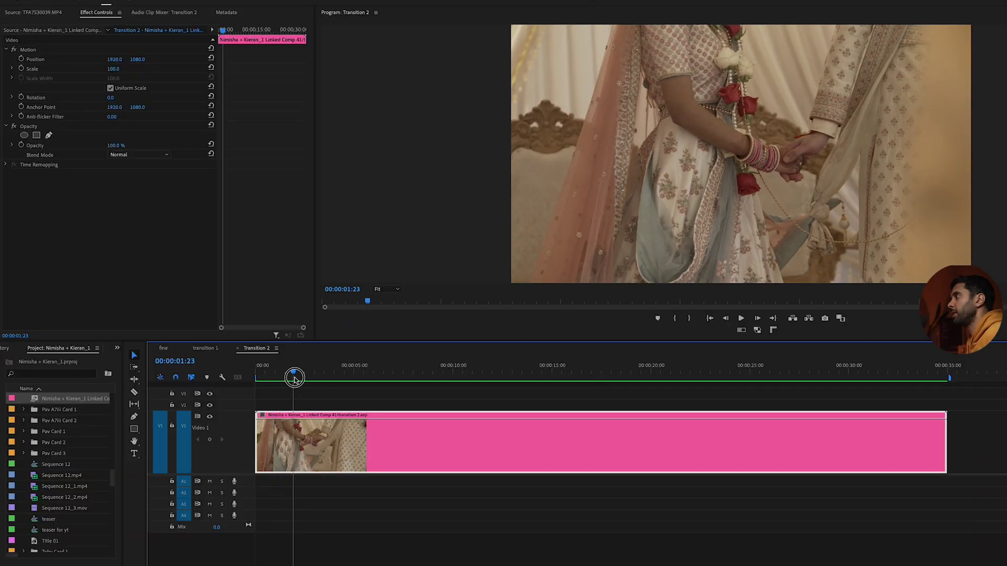
Show the comp clip's Time Remapping speed line and add a keyframe at 00:00:01:01
drag(293, 375, 277, 383)
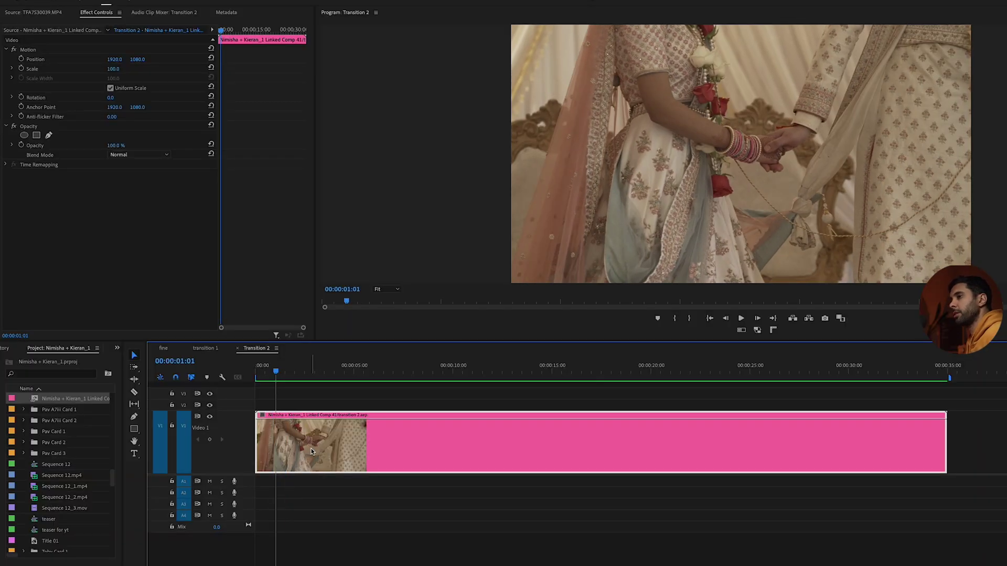
right_click(451, 461)
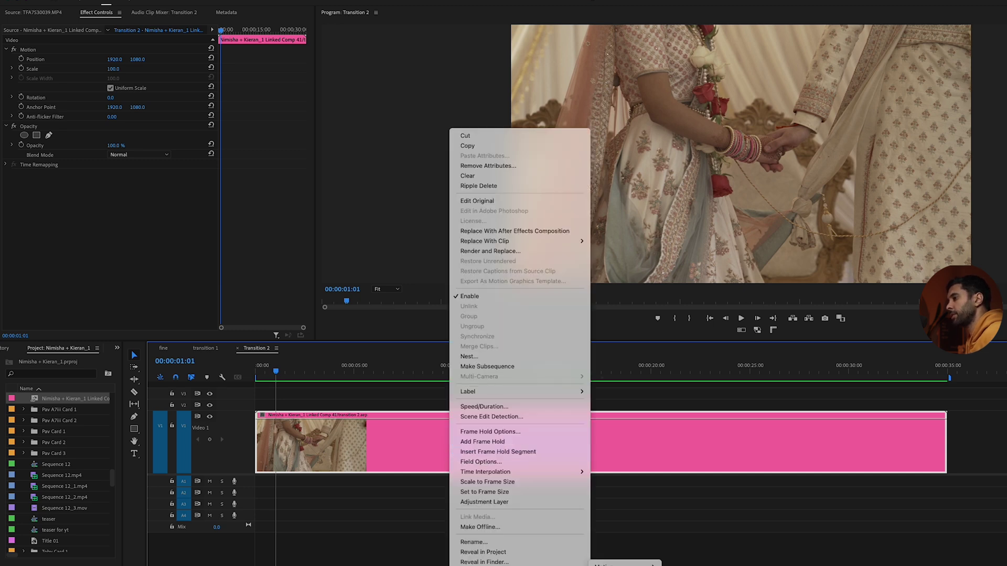
click(256, 427)
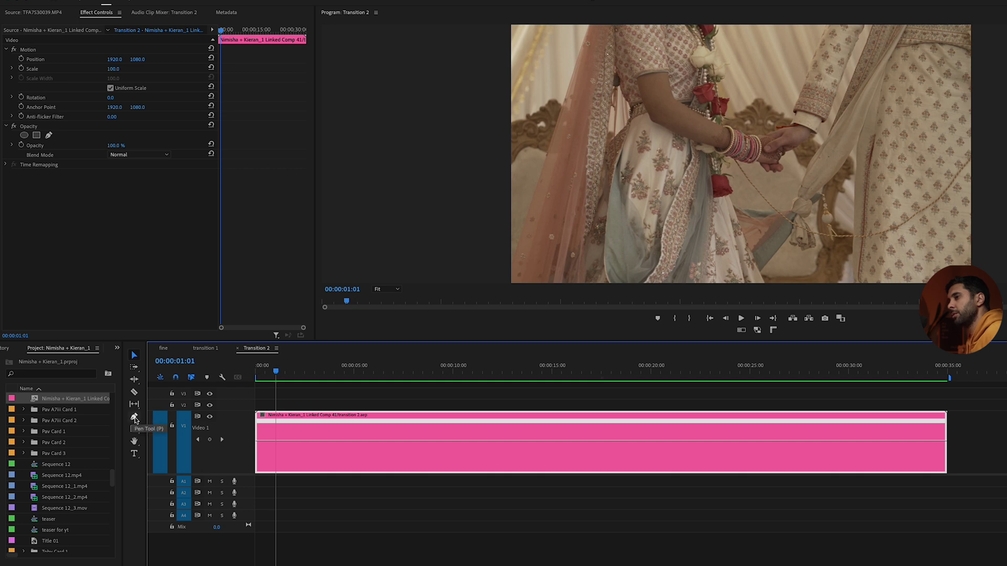
click(134, 416)
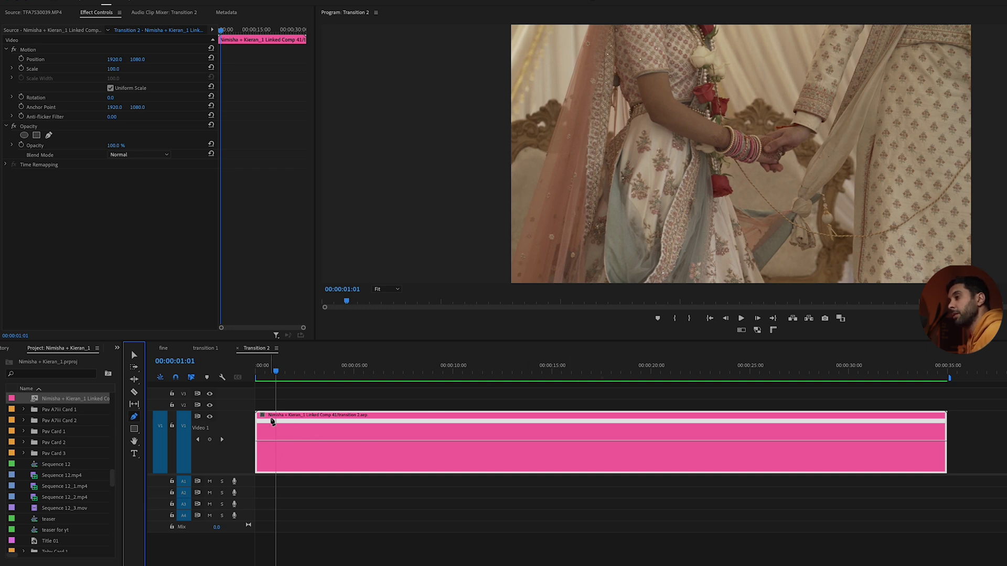
click(278, 442)
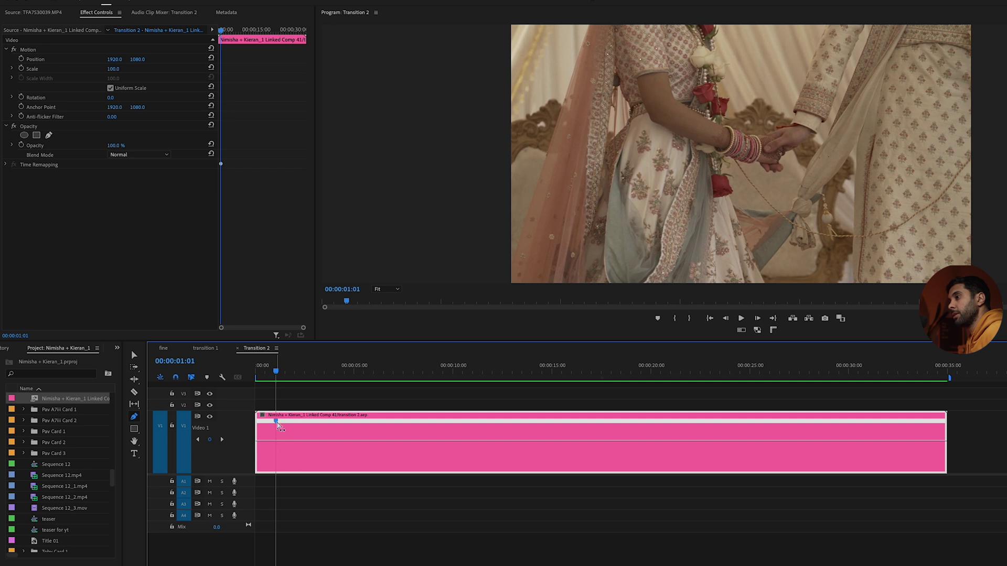
Add a speed keyframe at 00:00:04:20 and raise the opening section to about 600%
key(v)
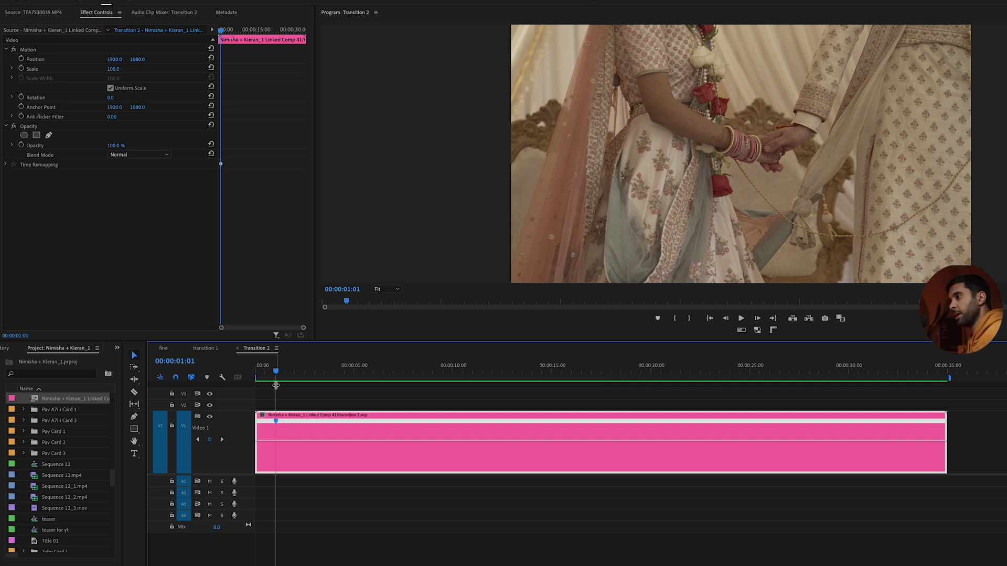
drag(277, 376, 352, 383)
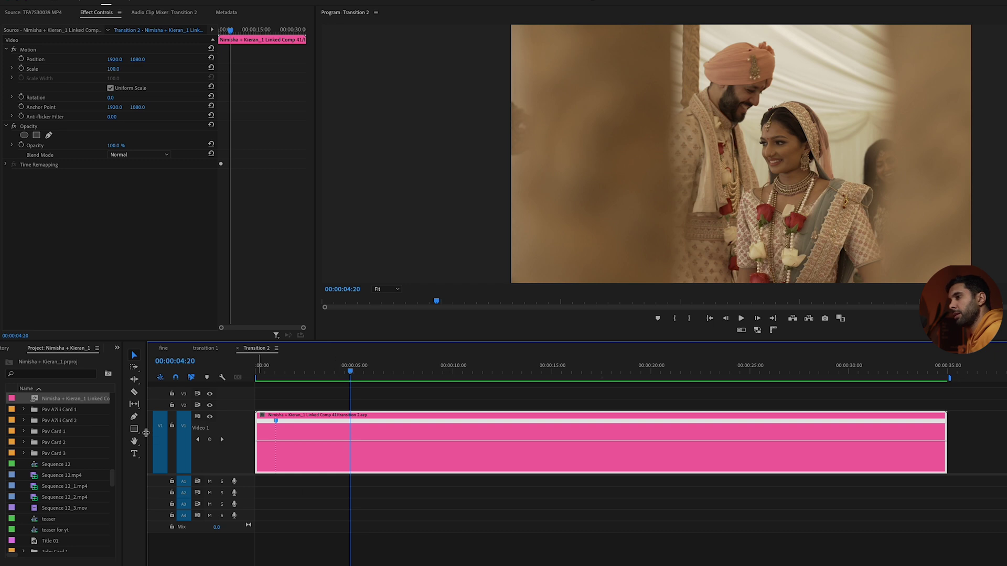
click(134, 417)
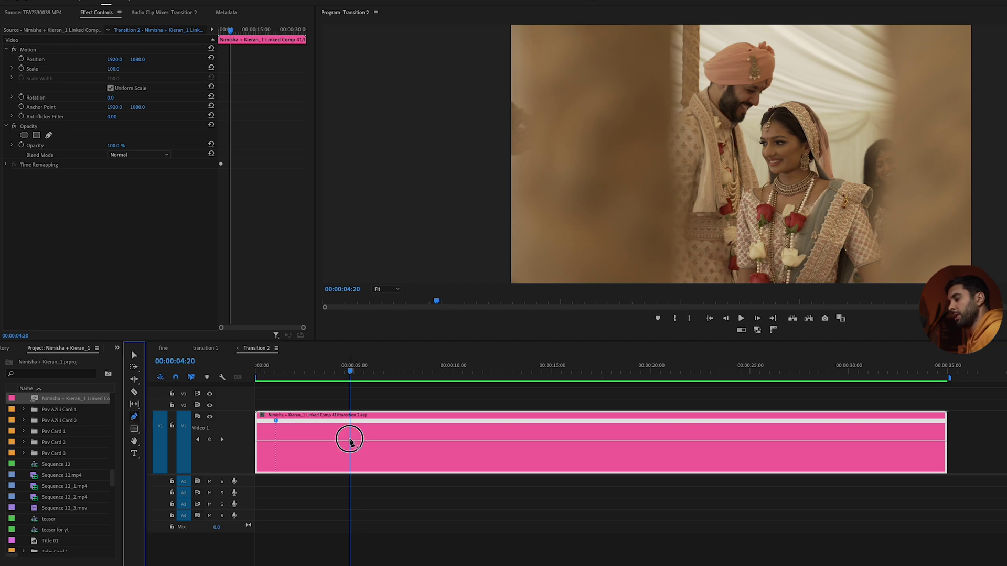
click(351, 441)
key(v)
drag(338, 441, 338, 431)
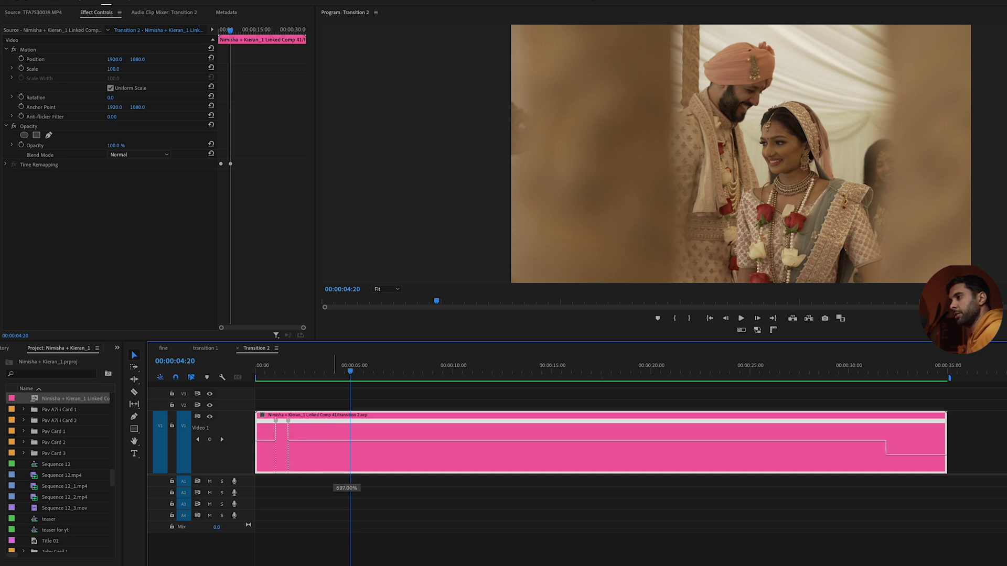
drag(346, 440, 347, 441)
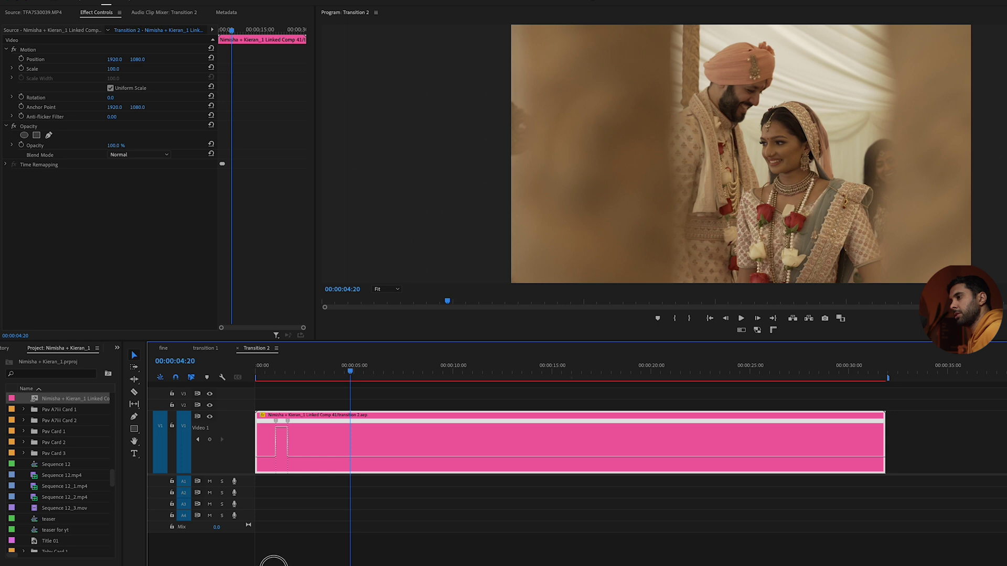
Split the one-second keyframe into a gradual speed ramp and preview it
drag(274, 561, 247, 560)
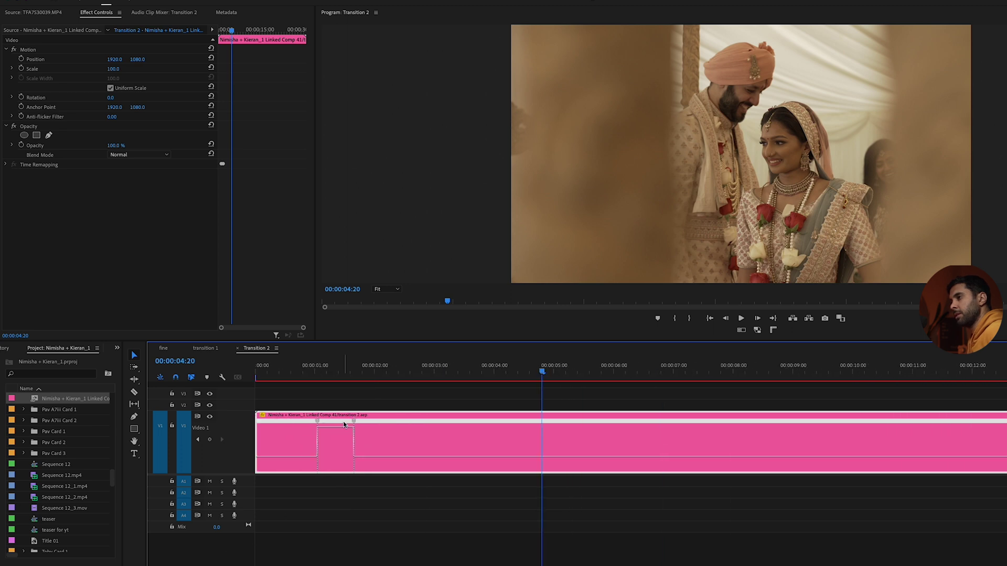
click(313, 373)
mouse_move(322, 423)
mouse_down()
mouse_move(355, 426)
mouse_move(332, 419)
mouse_up()
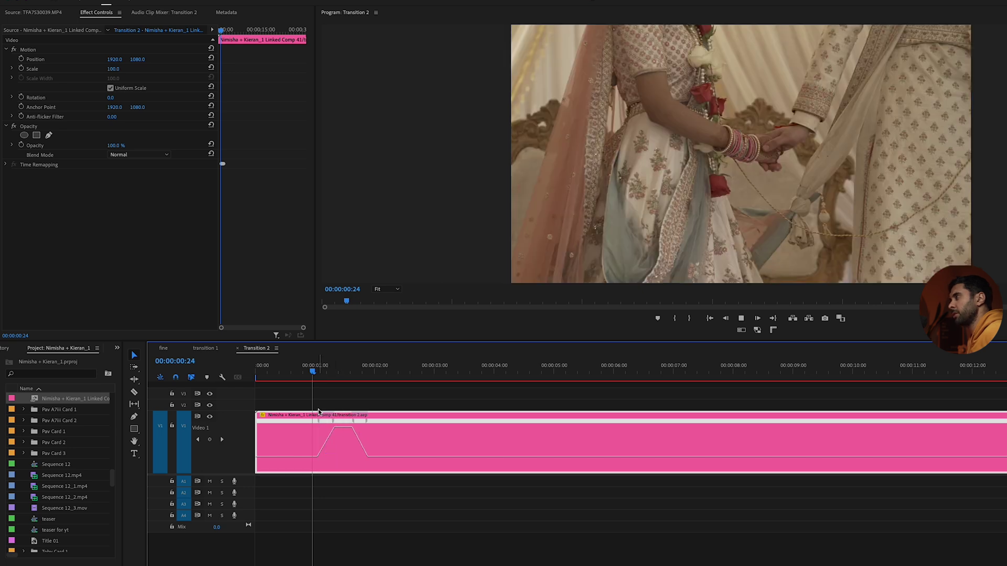
key(space)
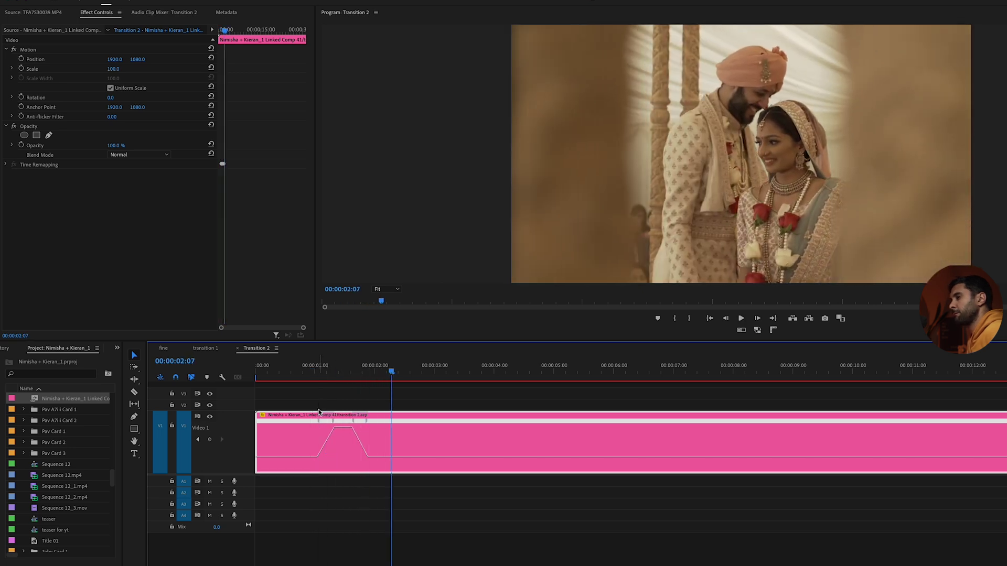
click(298, 371)
key(space)
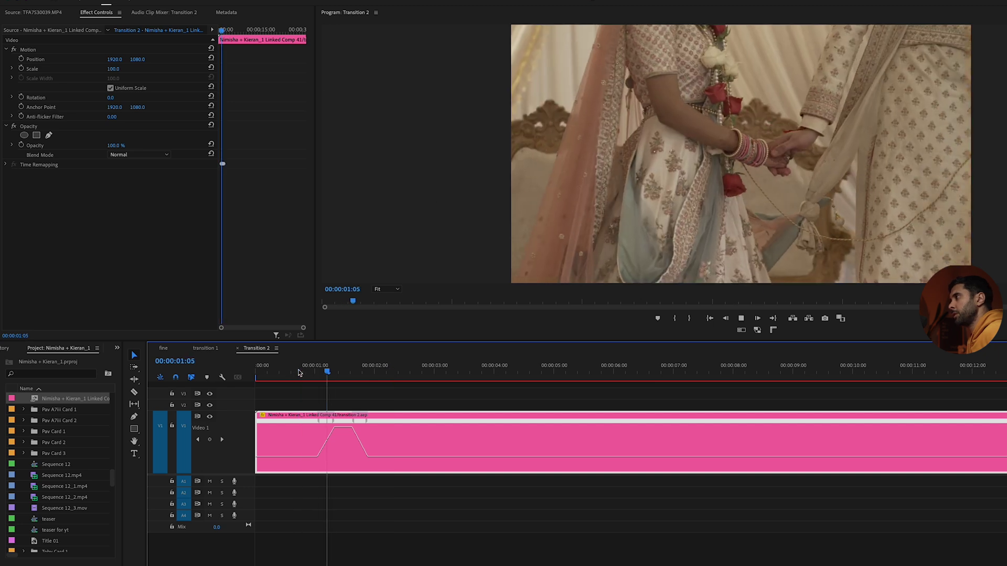
key(space)
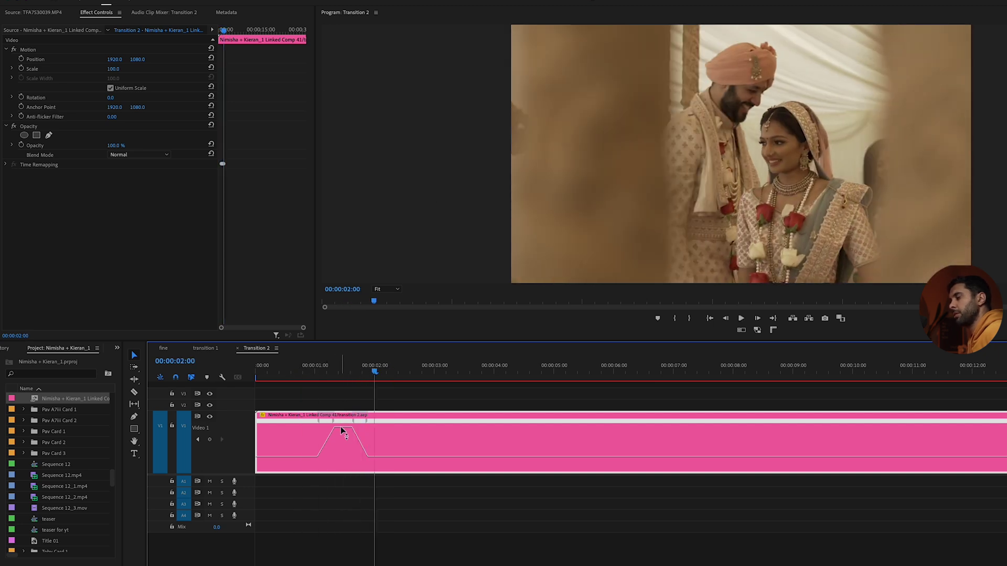
Raise the fast section to about 731% and replay the ramp to check it
drag(341, 430, 338, 421)
click(322, 372)
key(space)
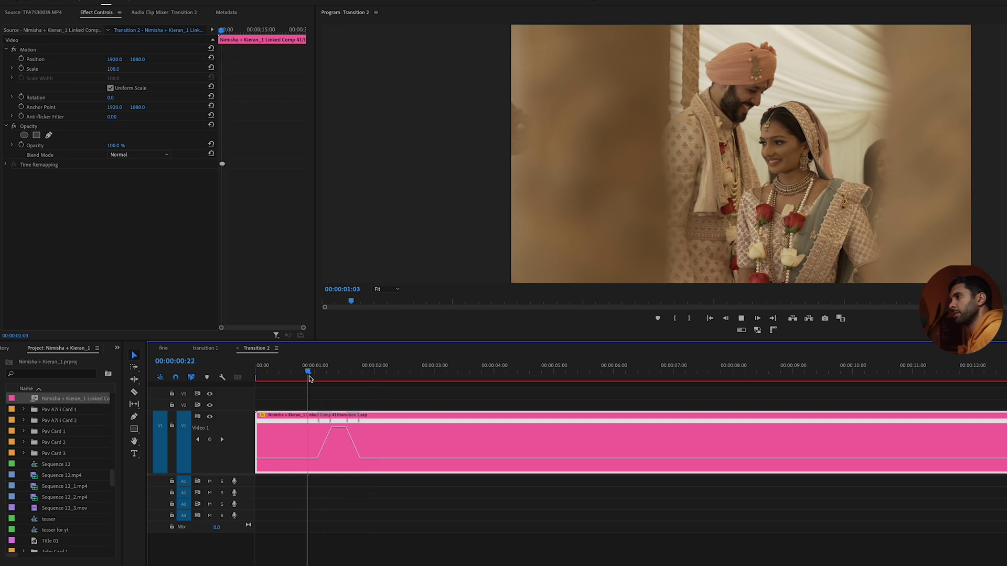
key(space)
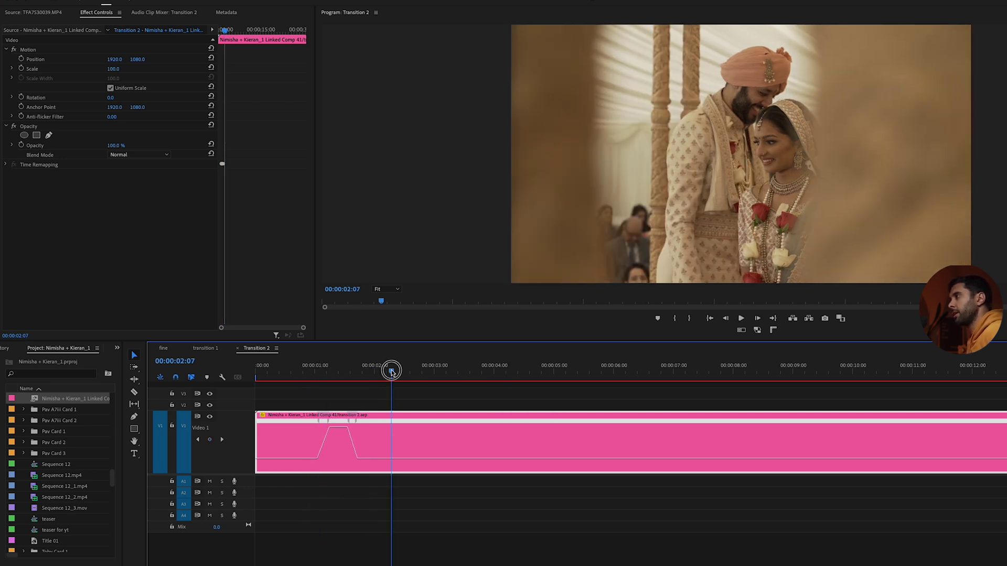
drag(392, 371, 304, 384)
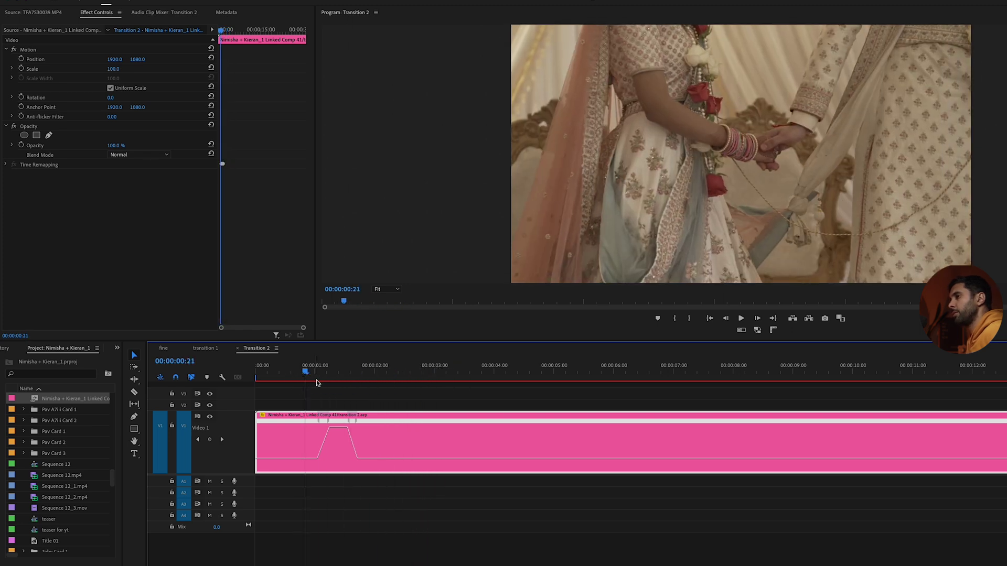
key(space)
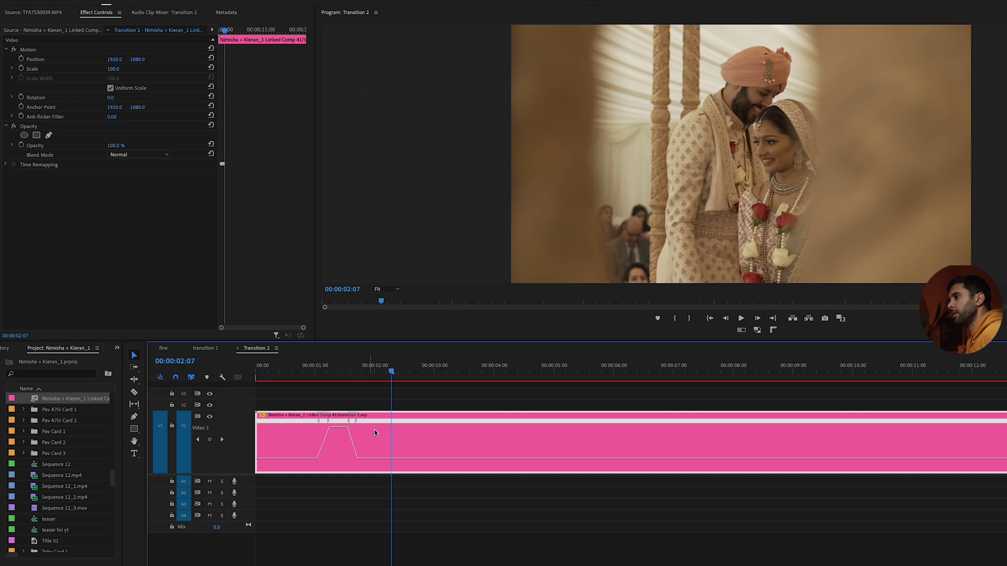
Keyframe the garden shot, speed the preceding section to about 1160%, and ease it into a ramp
click(135, 417)
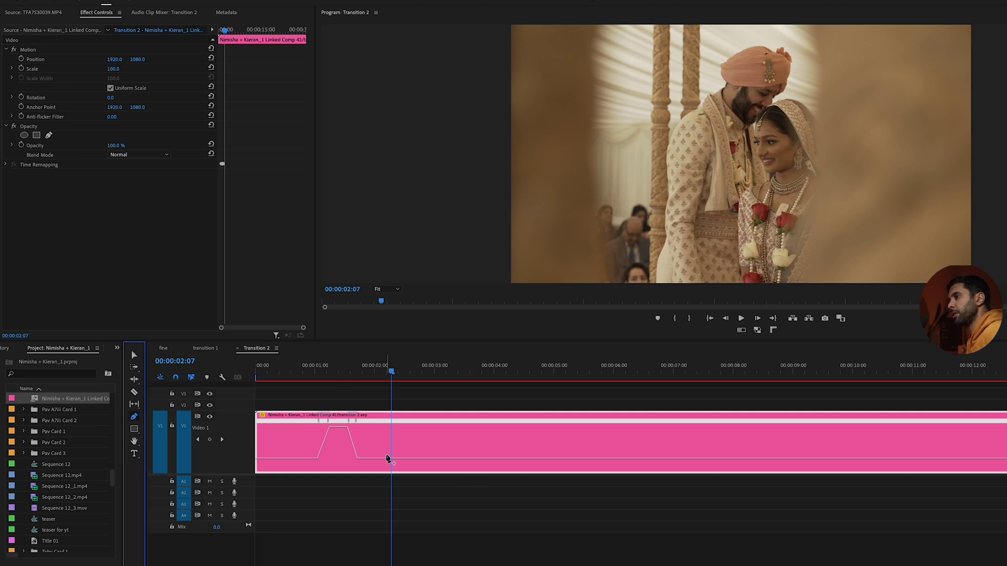
drag(393, 367, 801, 367)
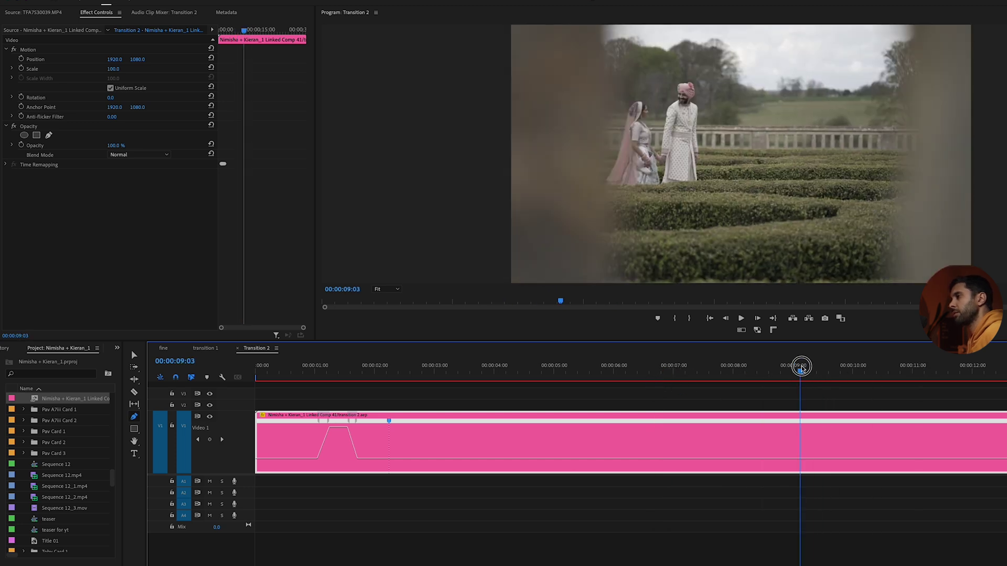
click(797, 460)
key(v)
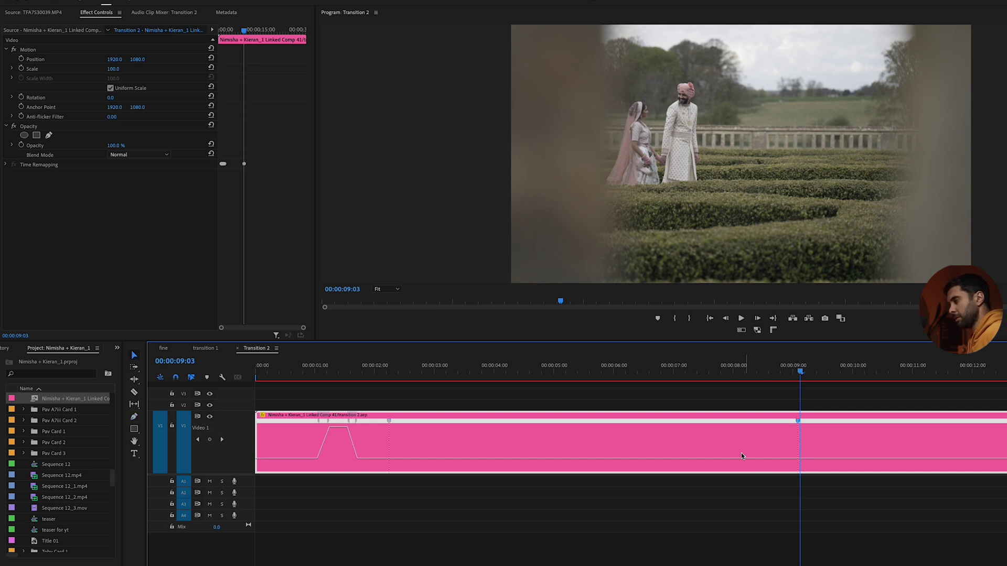
drag(692, 458, 692, 450)
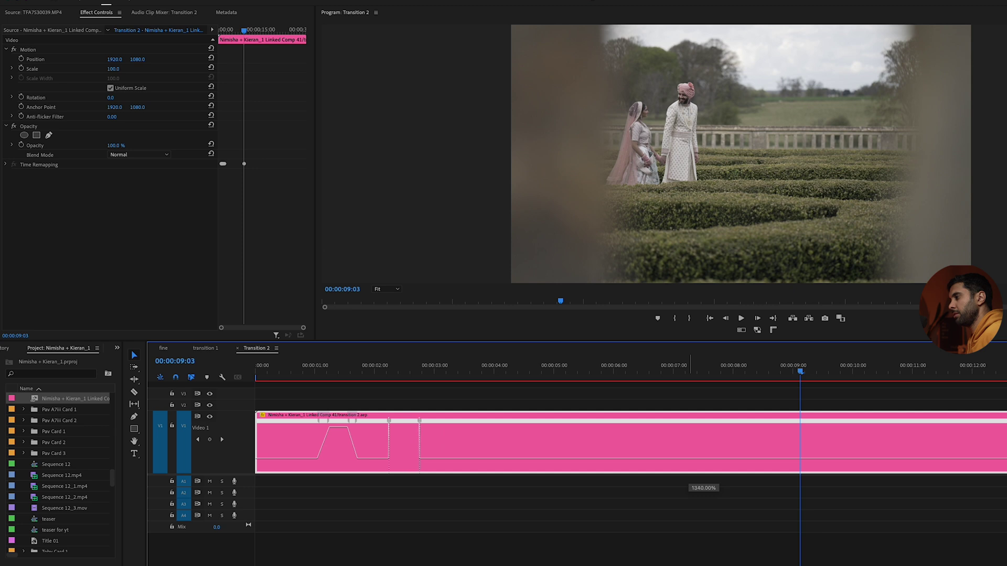
drag(702, 480, 703, 480)
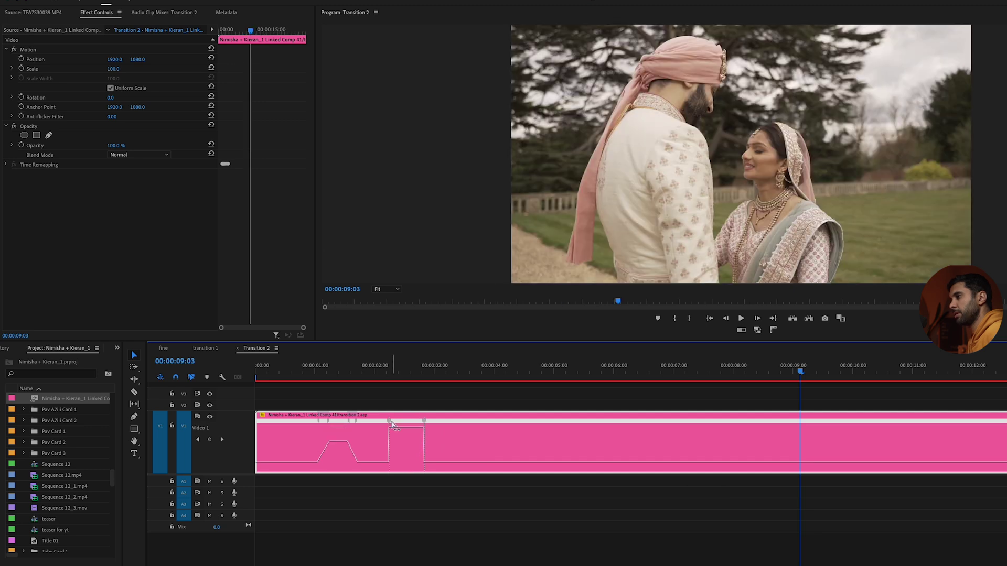
drag(392, 422, 427, 425)
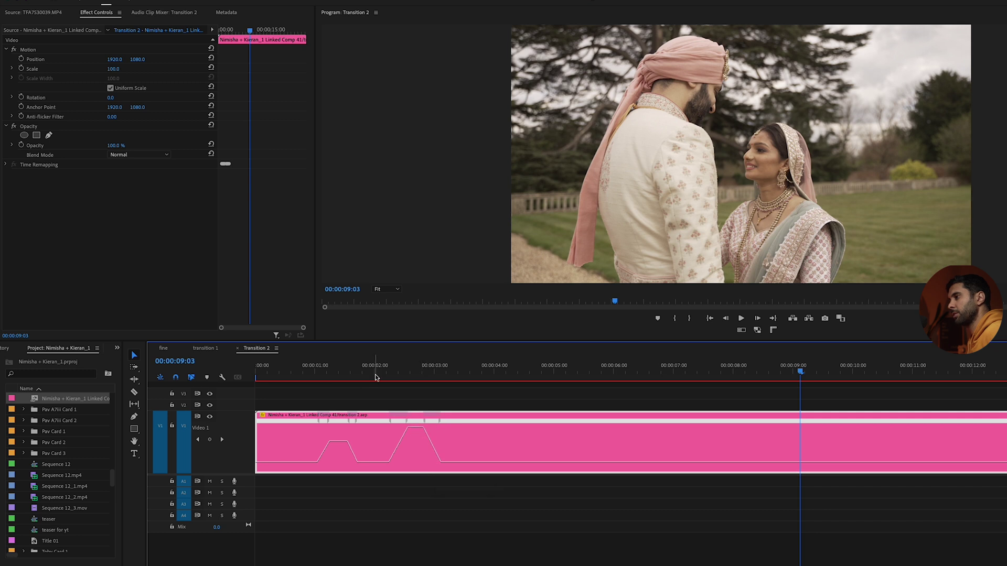
click(389, 373)
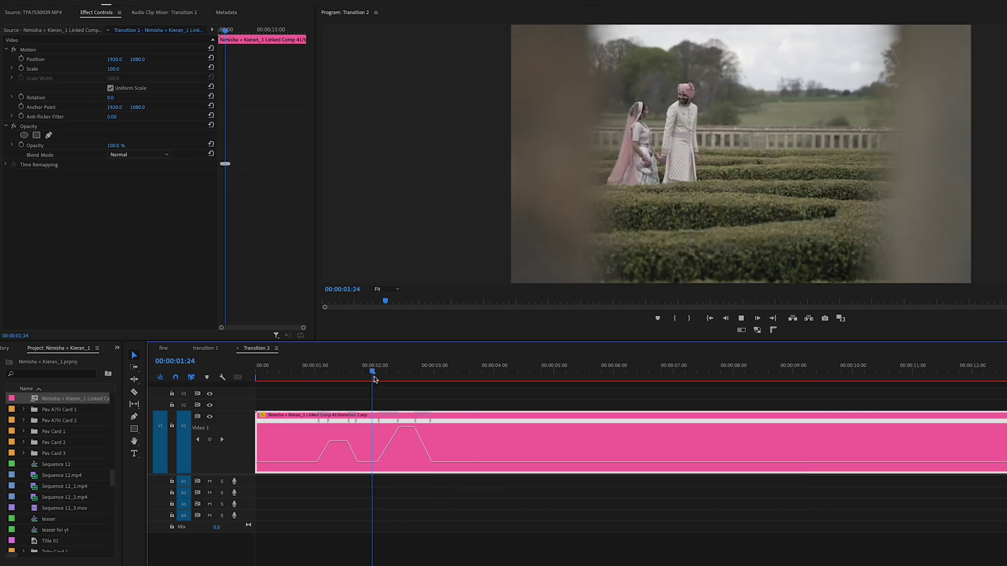
key(space)
Replay the second ramp and drag its keyframe handle to widen the ramp-up
click(378, 375)
key(space)
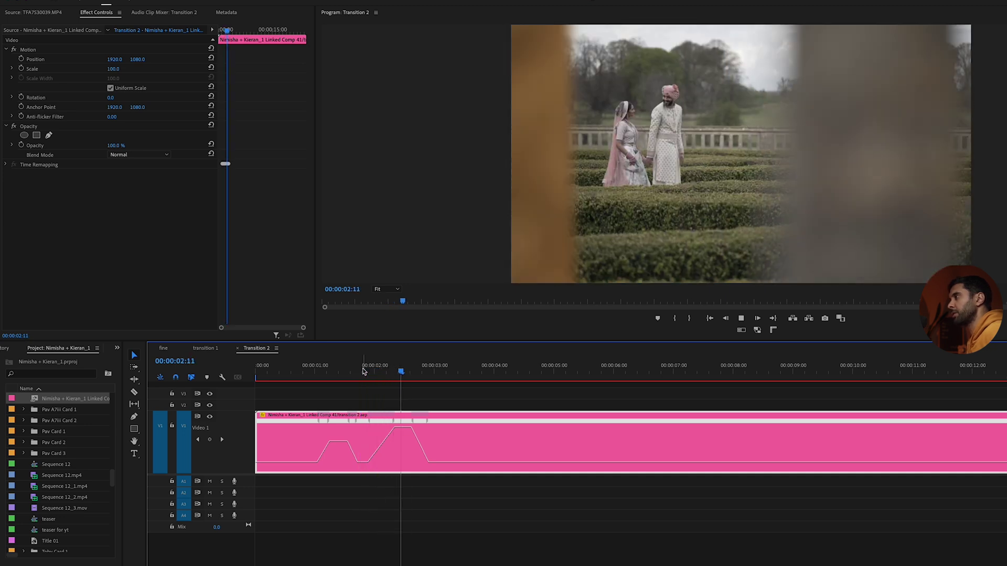
key(space)
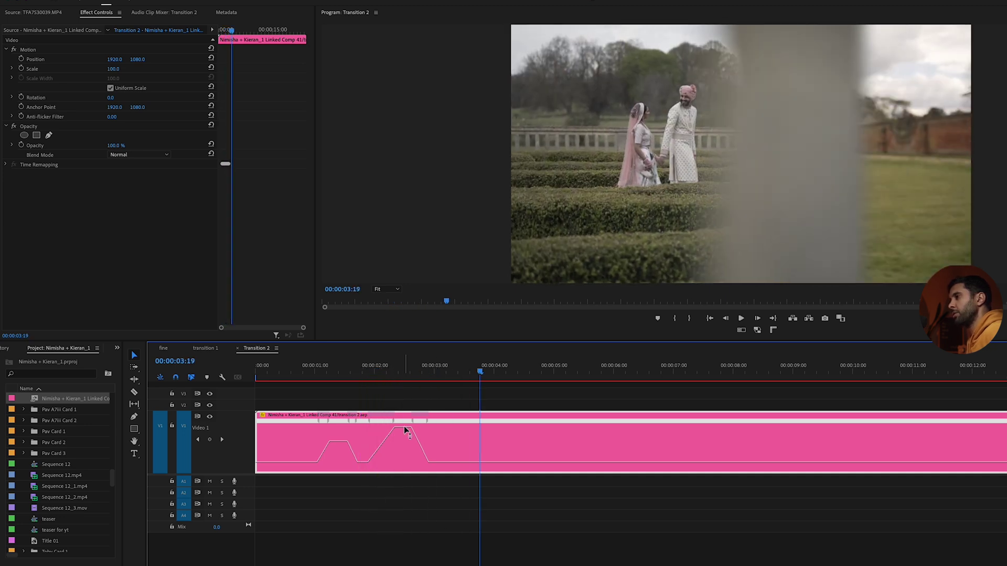
drag(402, 426, 405, 439)
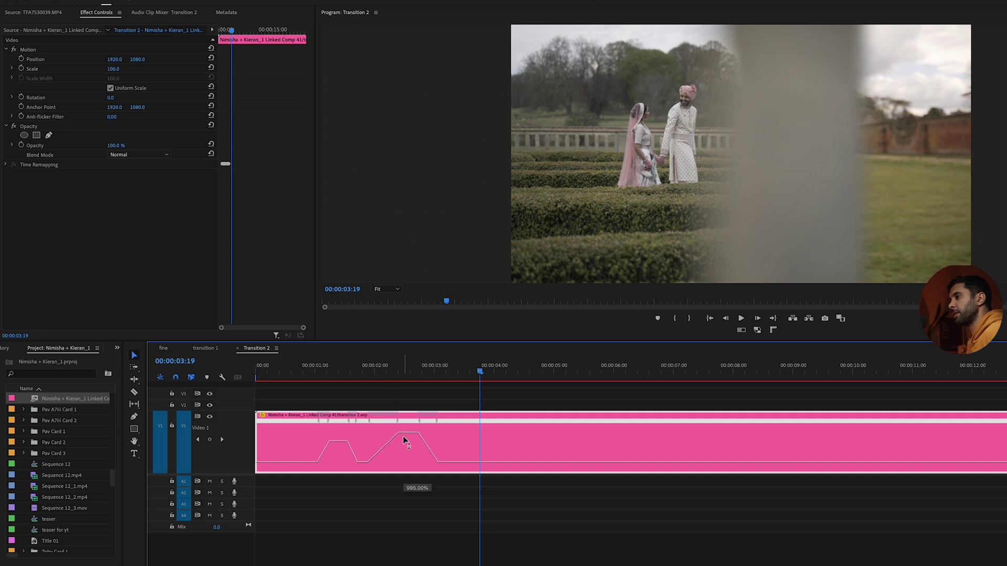
click(377, 373)
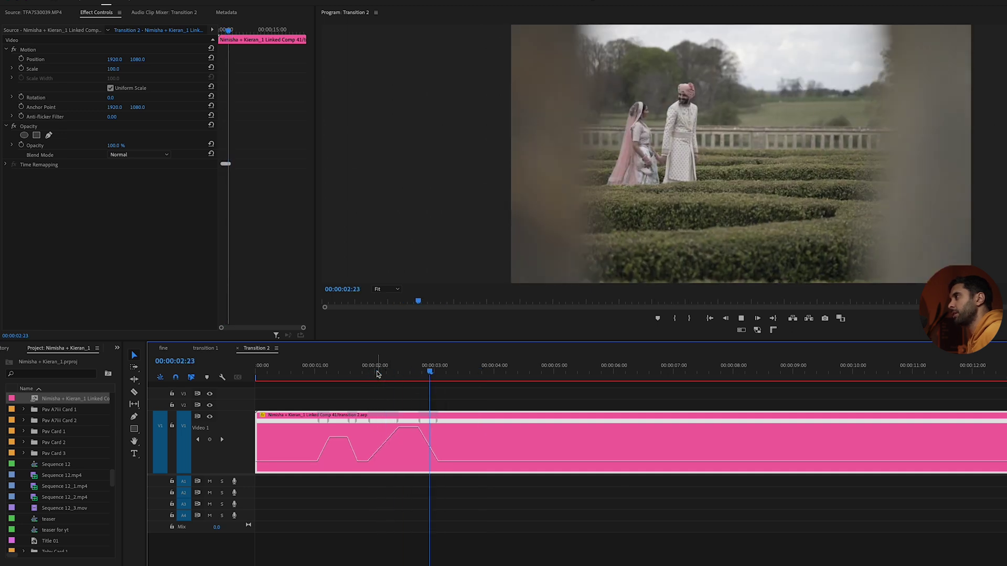